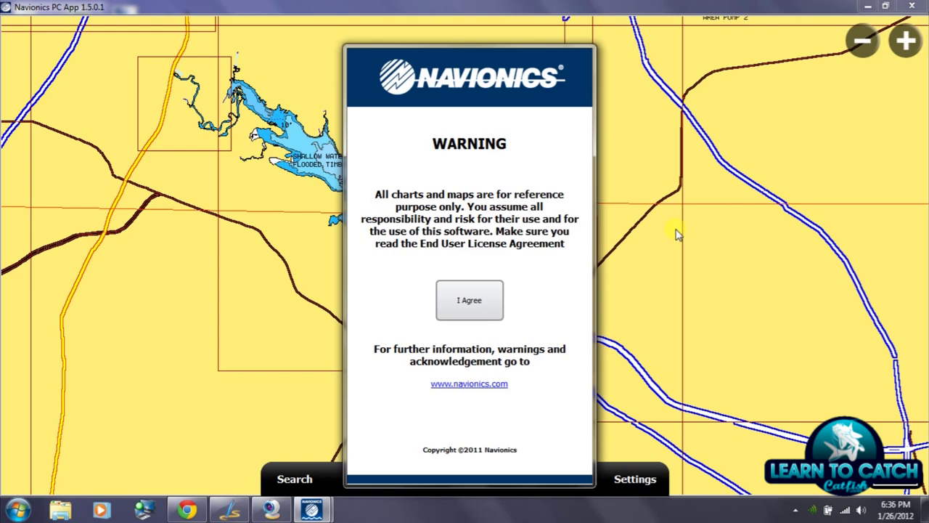
Step: Agree to the WARNING notice about chart use
click(487, 305)
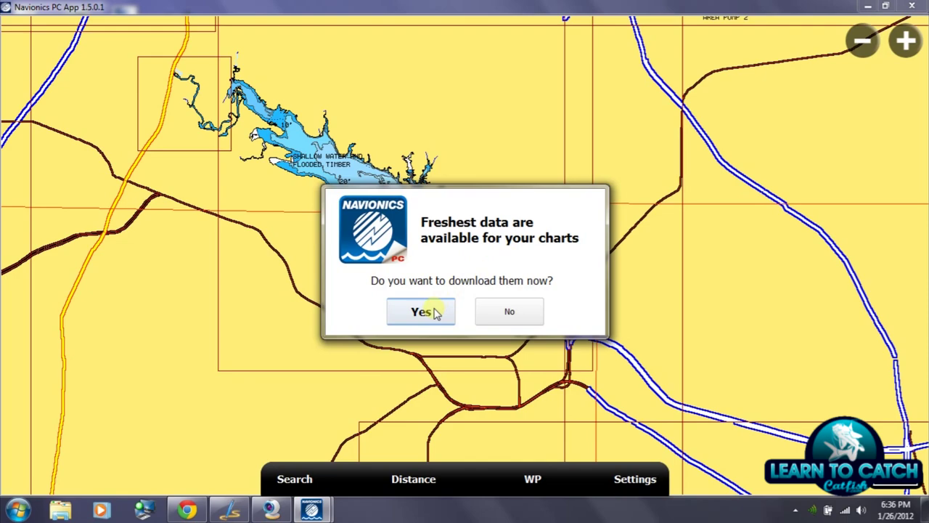
Step: Decline the fresher chart download, then zoom out and back in to the Dallas–Fort Worth lakes
click(500, 314)
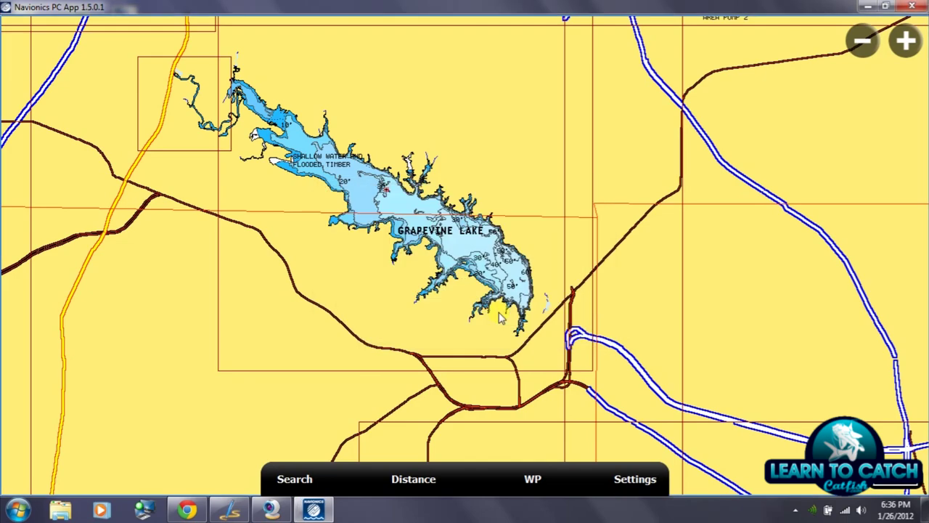
scroll(501, 316, down, 1)
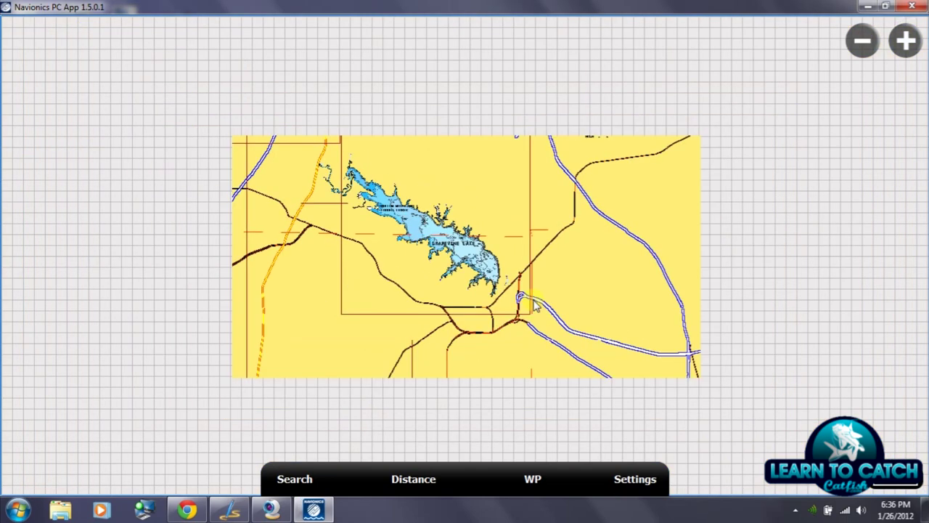
scroll(535, 305, down, 1)
scroll(545, 291, down, 1)
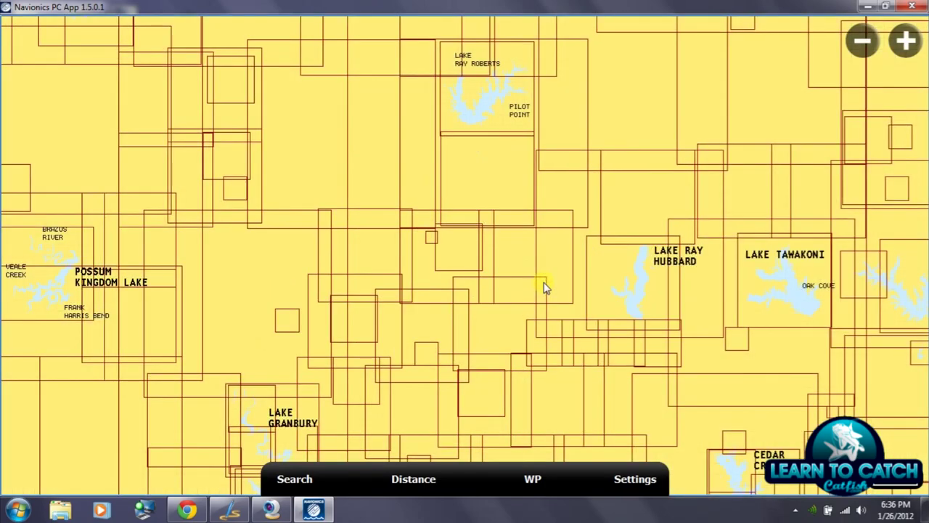
scroll(544, 286, down, 1)
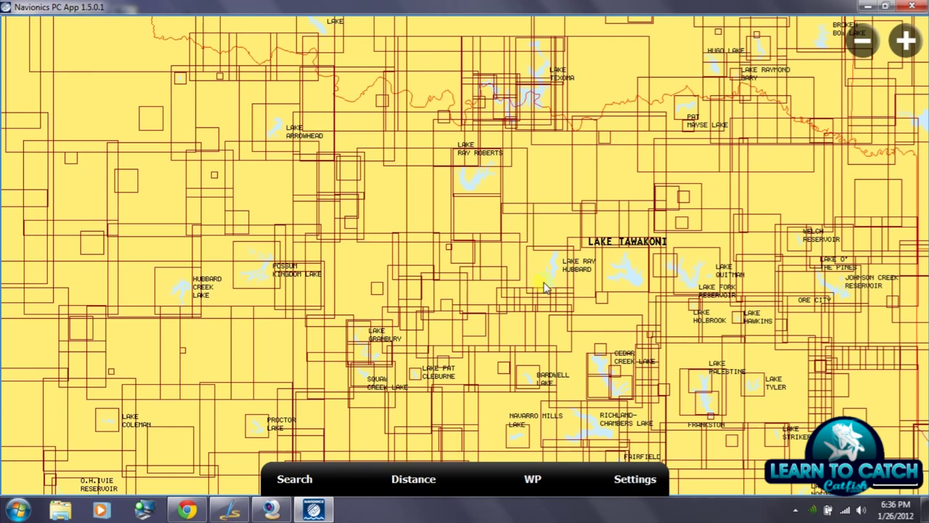
scroll(545, 287, down, 1)
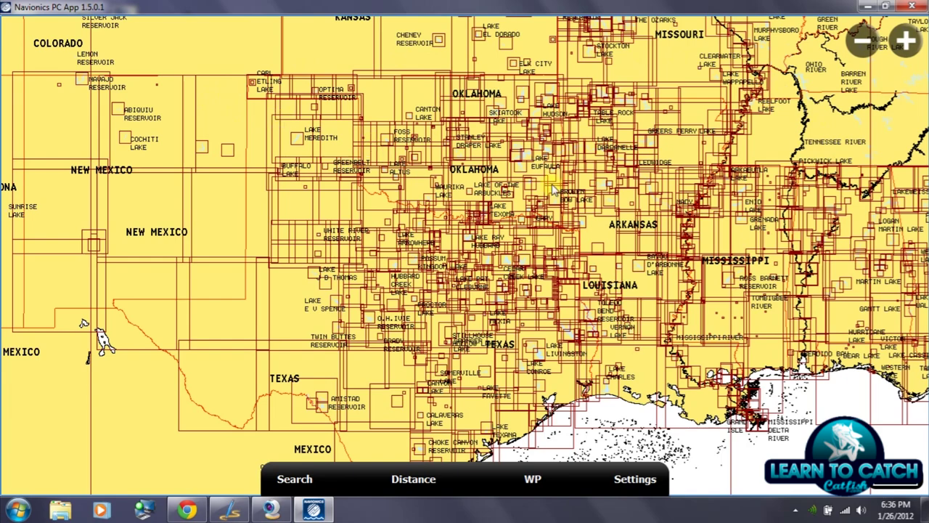
scroll(421, 253, up, 3)
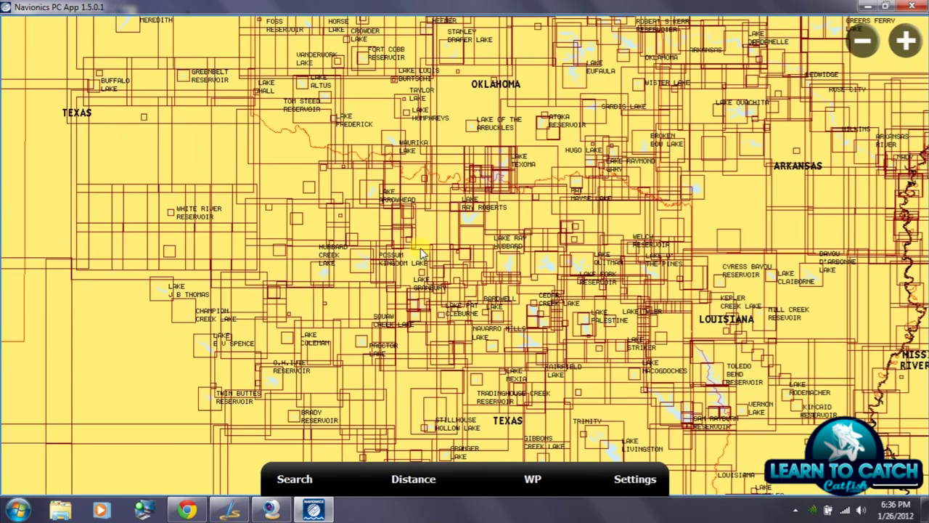
scroll(421, 253, up, 2)
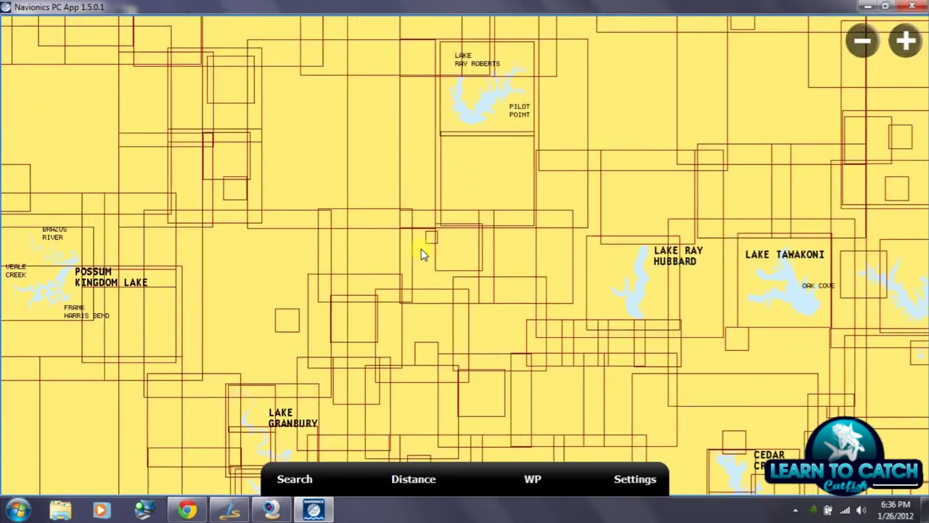
scroll(422, 253, up, 1)
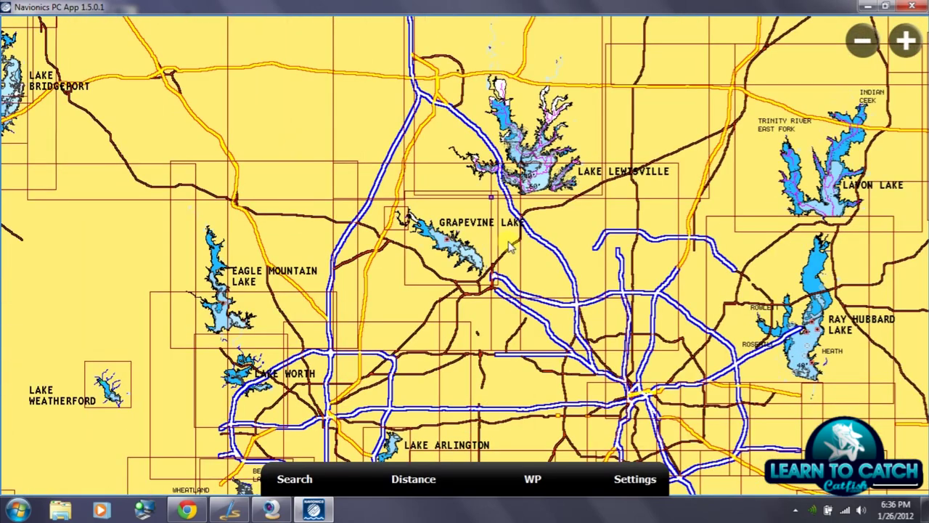
Step: Check coordinates of spots on the chart, panning north toward Ray Roberts Lake
click(493, 234)
drag(492, 234, 352, 416)
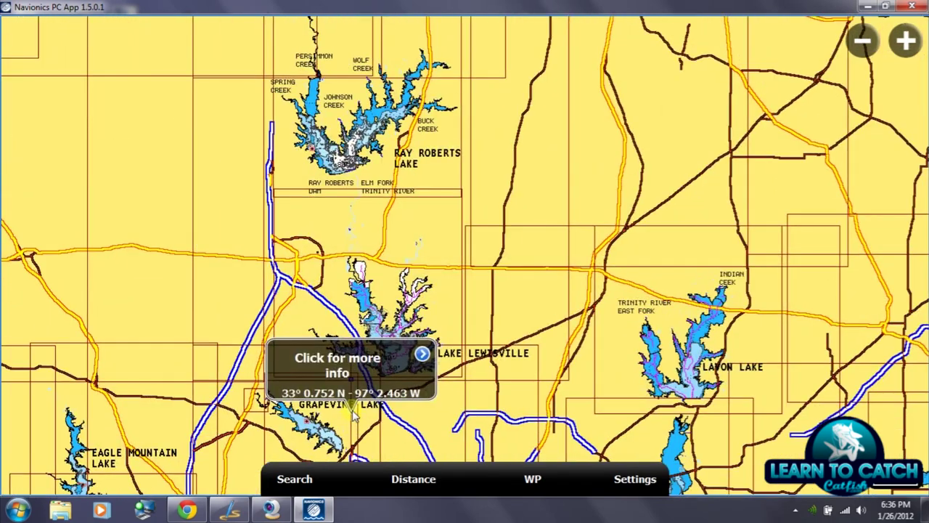
click(429, 310)
click(429, 311)
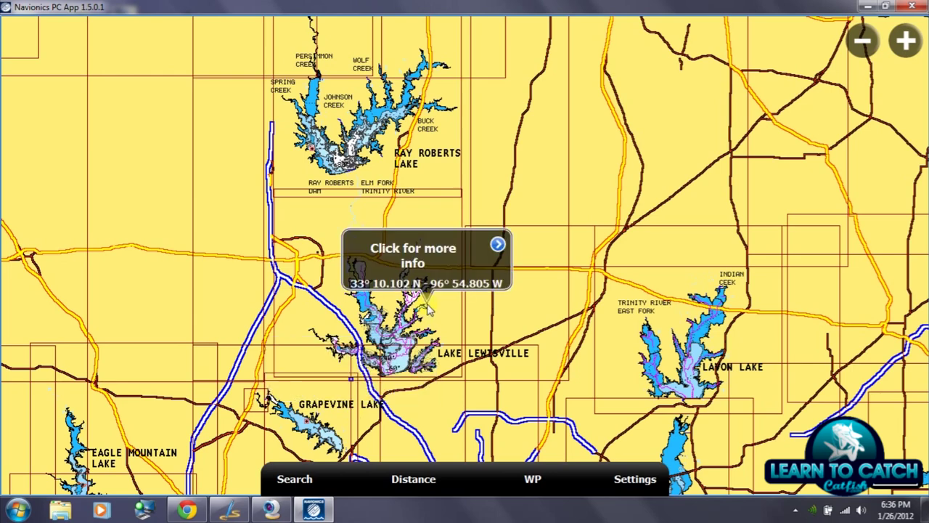
Step: Zoom in on southern Lake Lewisville near Lake Dallas Dam and the Flooded Timber area
click(905, 51)
click(905, 42)
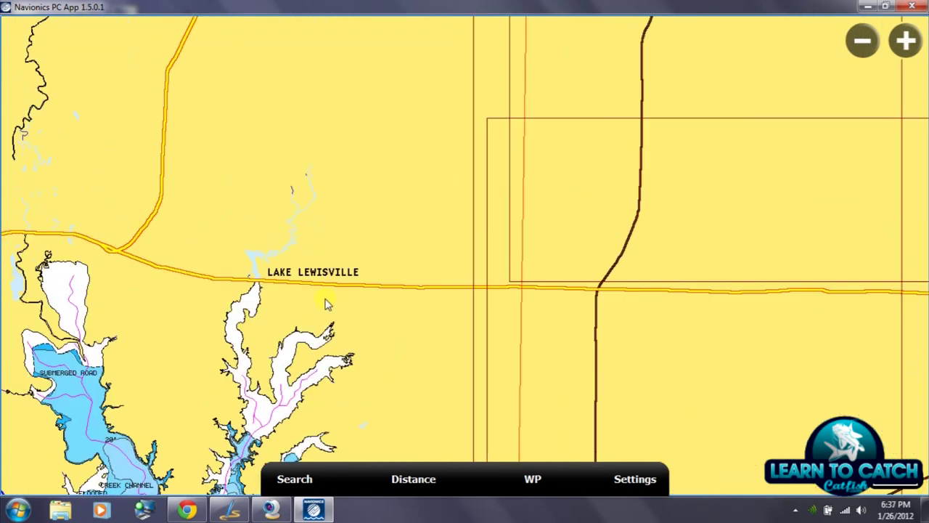
drag(325, 303, 552, 121)
double_click(473, 379)
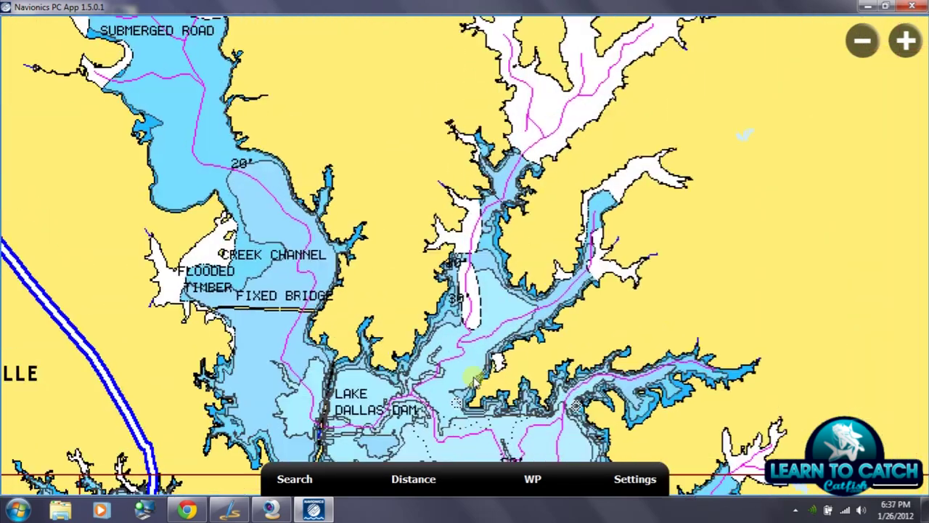
drag(473, 379, 484, 203)
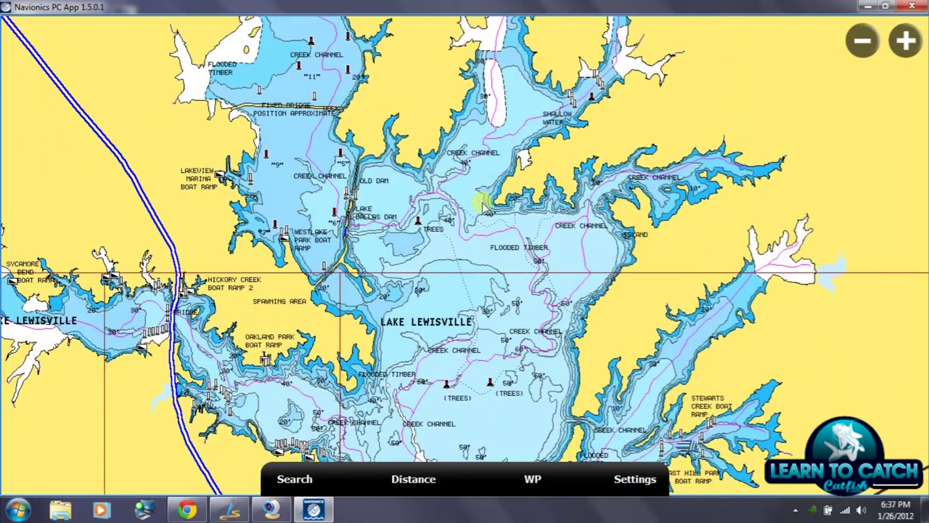
double_click(481, 254)
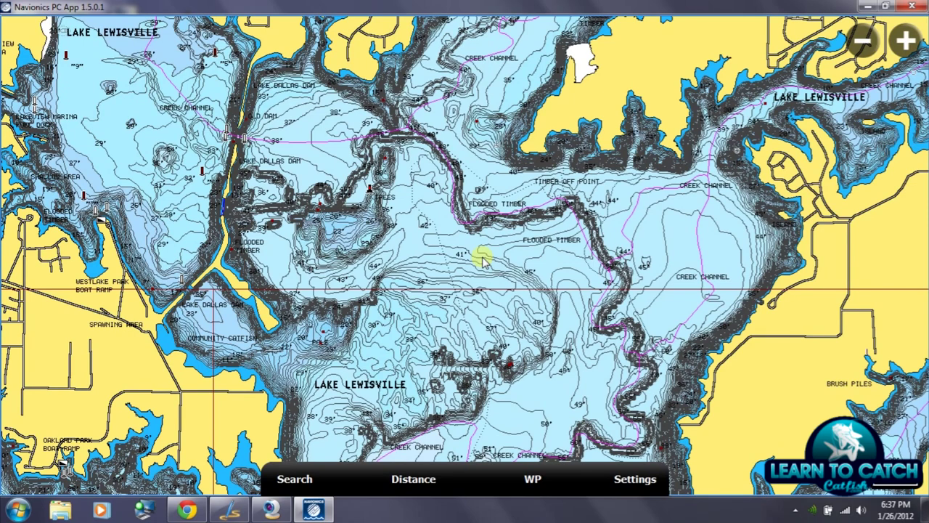
Step: Zoom in near the 41' sounding and pan south and west across Lake Lewisville
double_click(481, 260)
drag(445, 349, 458, 211)
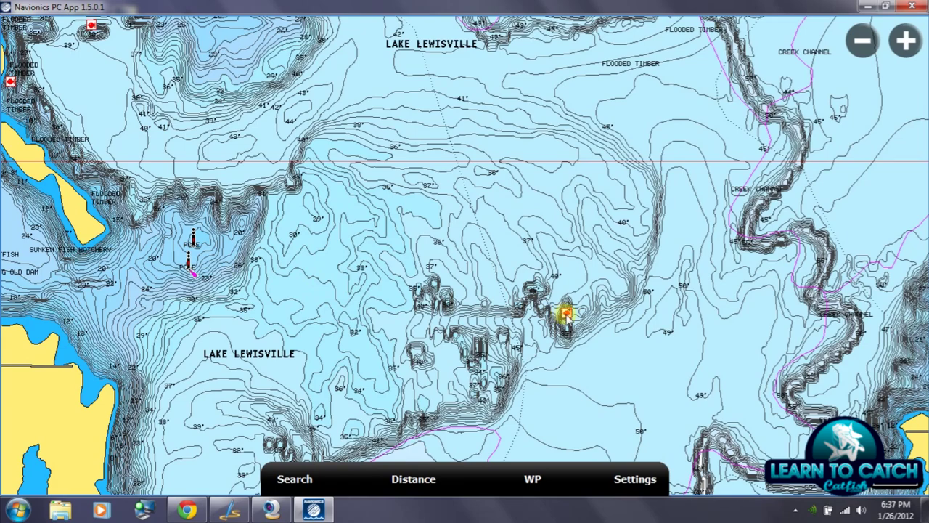
drag(530, 389, 498, 89)
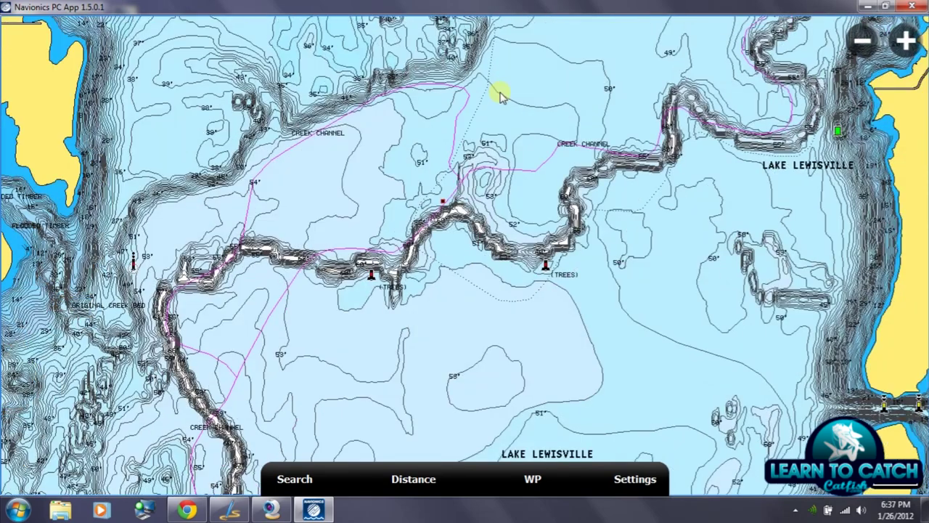
drag(509, 369, 503, 276)
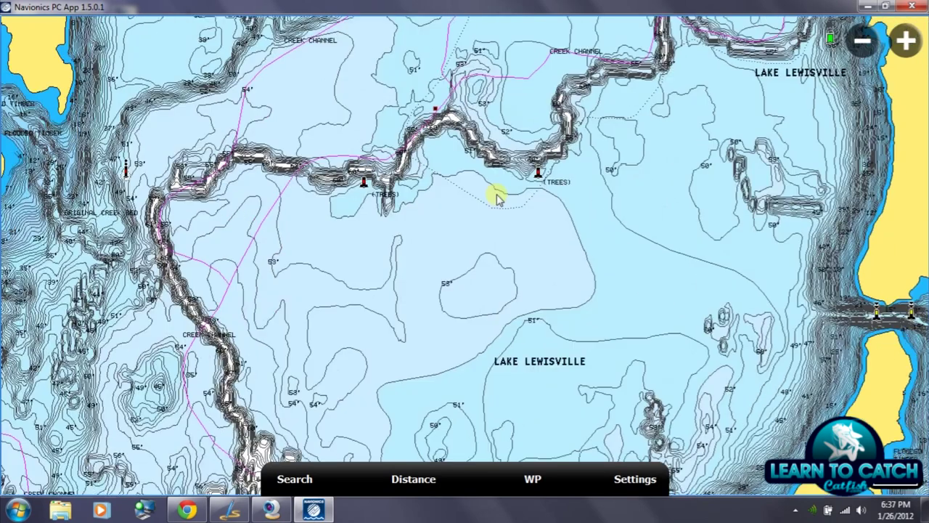
drag(492, 356, 487, 251)
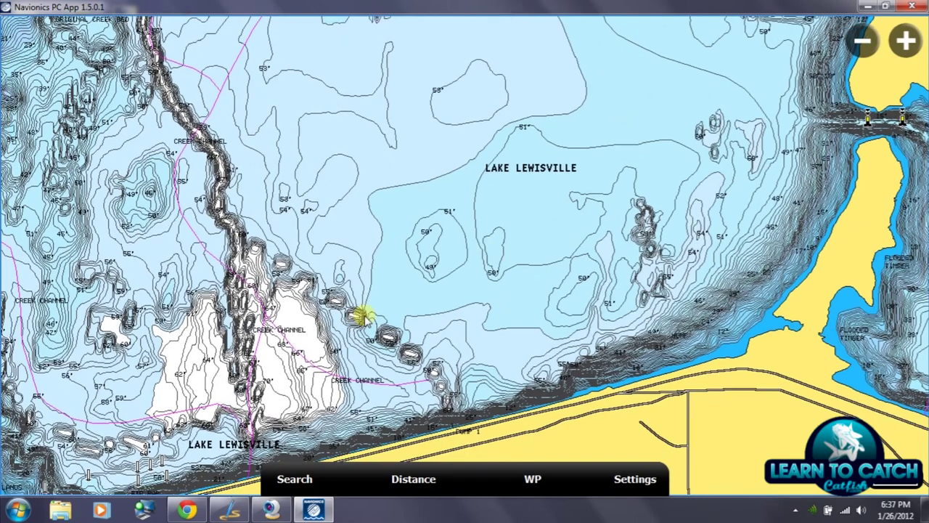
drag(365, 315, 482, 304)
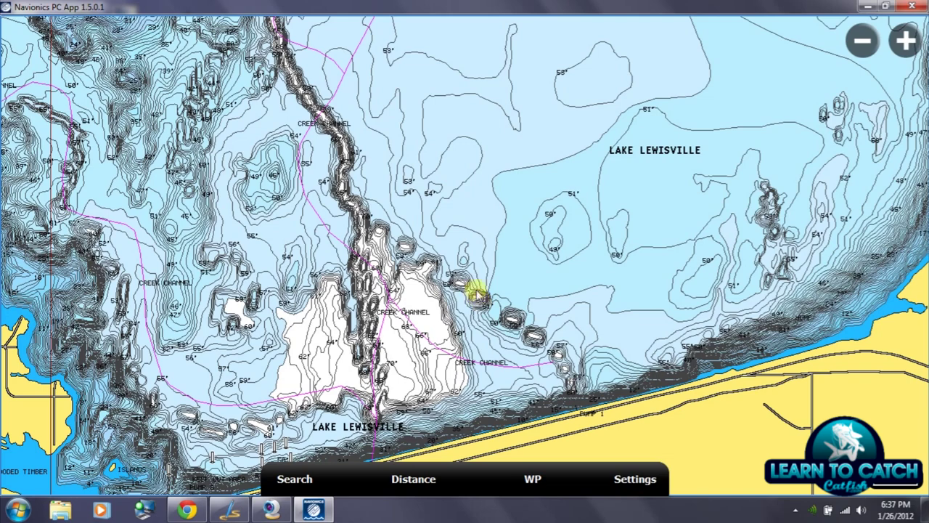
Step: Mark a spot beside the creek channel showing 33° 4.868 N - 96° 58.771 W
scroll(383, 349, up, 1)
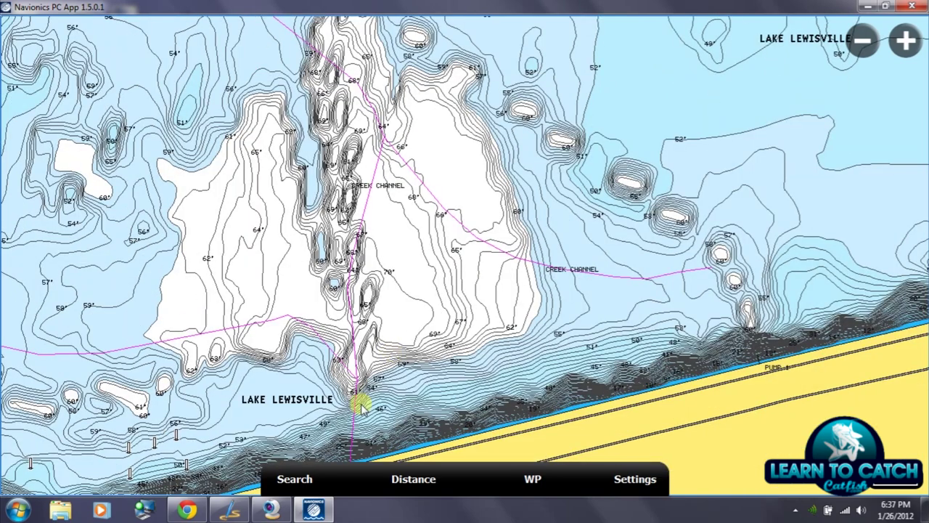
scroll(375, 338, up, 1)
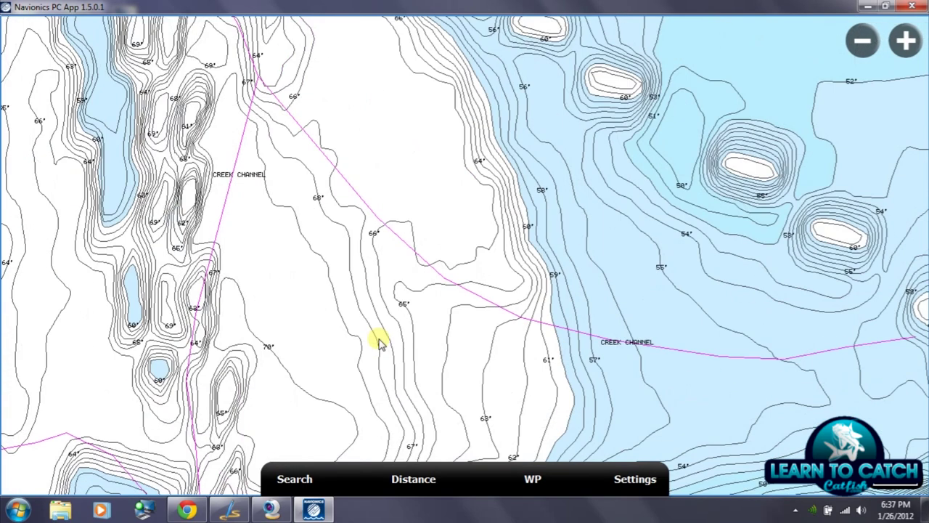
scroll(379, 341, down, 1)
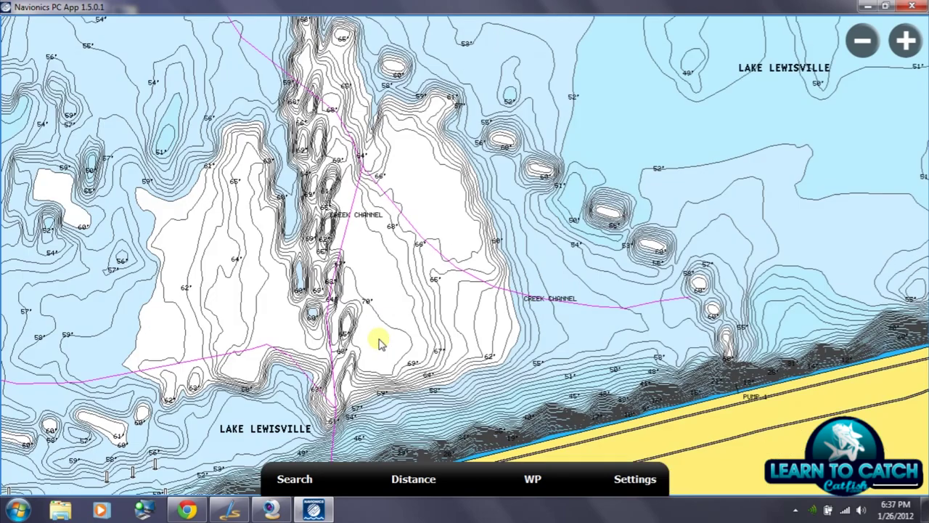
scroll(379, 341, down, 1)
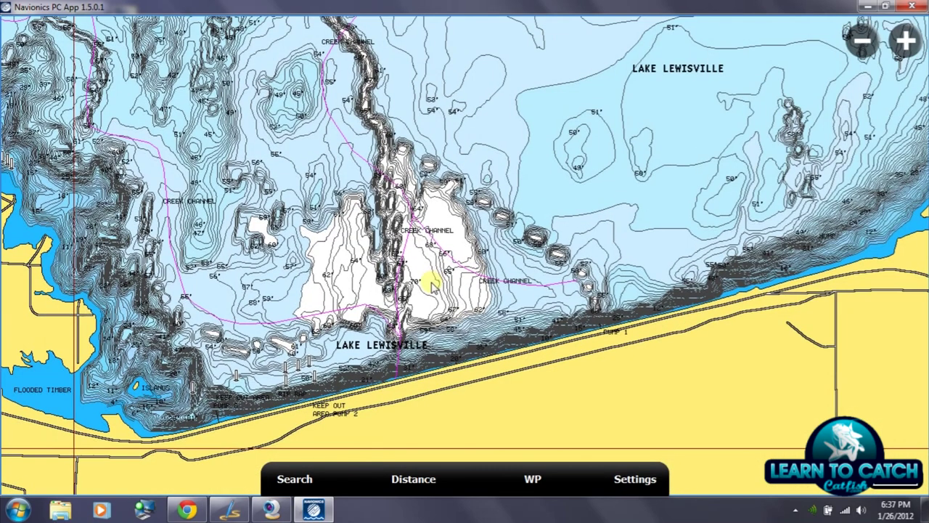
drag(425, 280, 387, 349)
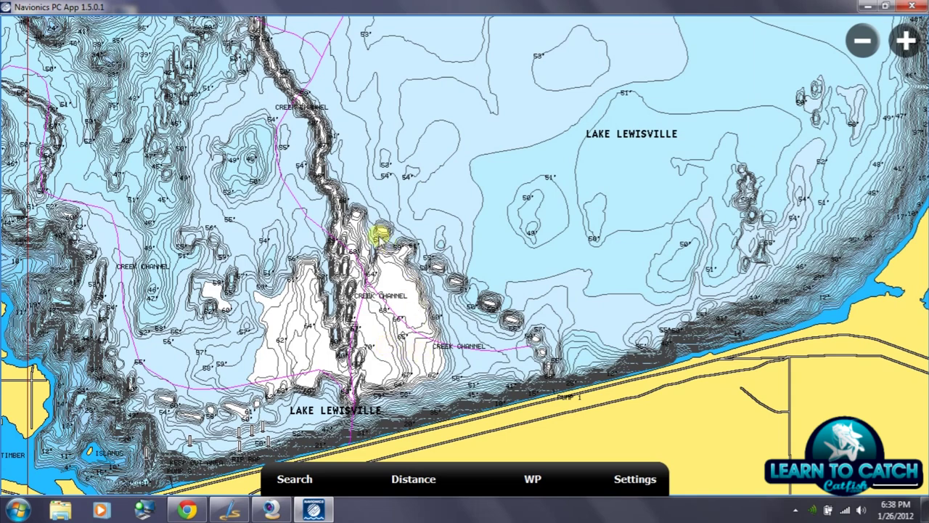
click(272, 132)
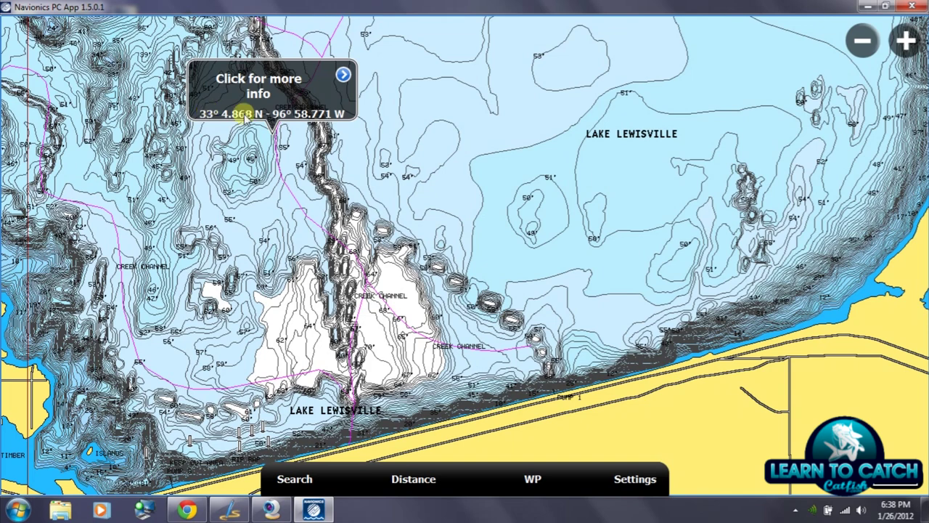
Step: Browse the spot's Add Object and Add Photo/Video/Audio options, then dismiss the file chooser
click(344, 78)
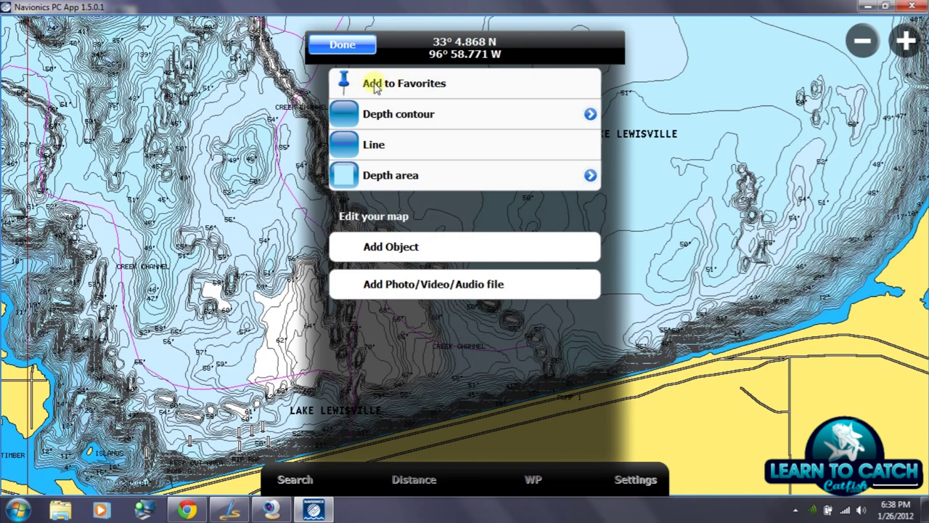
click(379, 247)
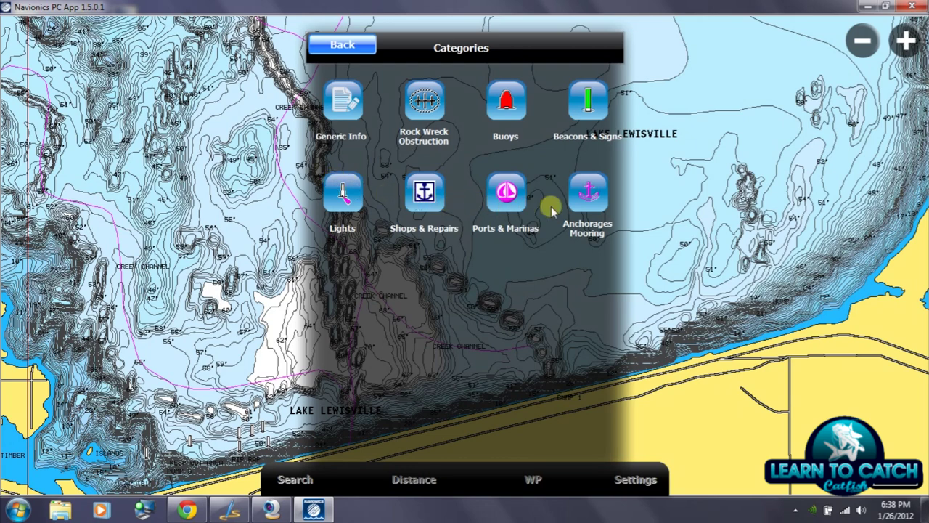
click(354, 44)
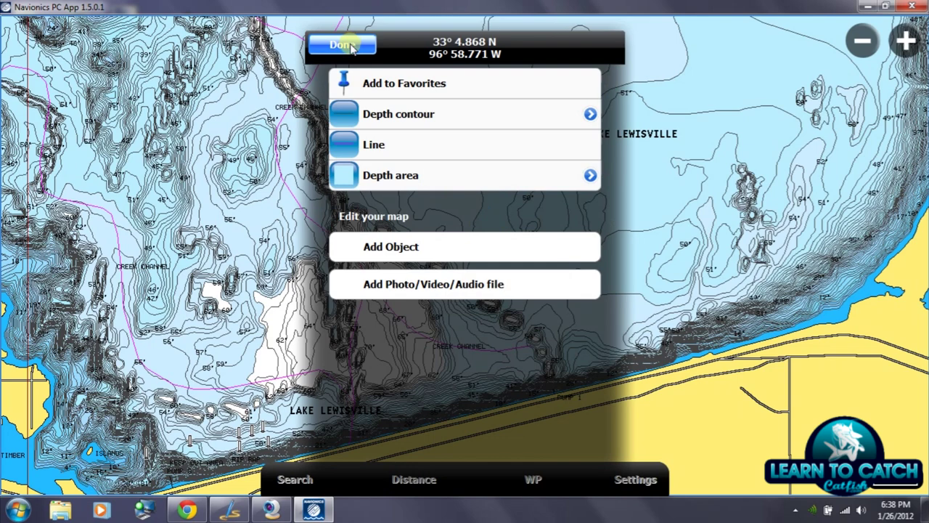
click(384, 286)
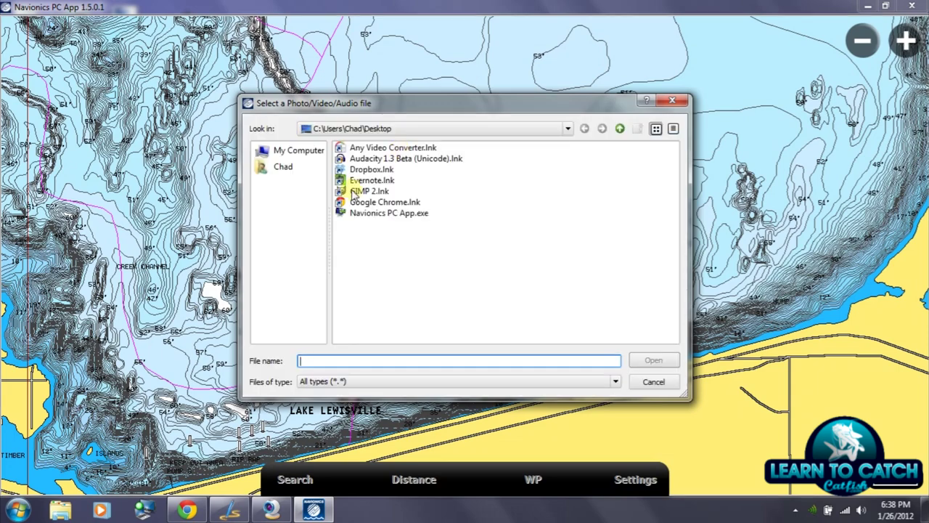
click(672, 100)
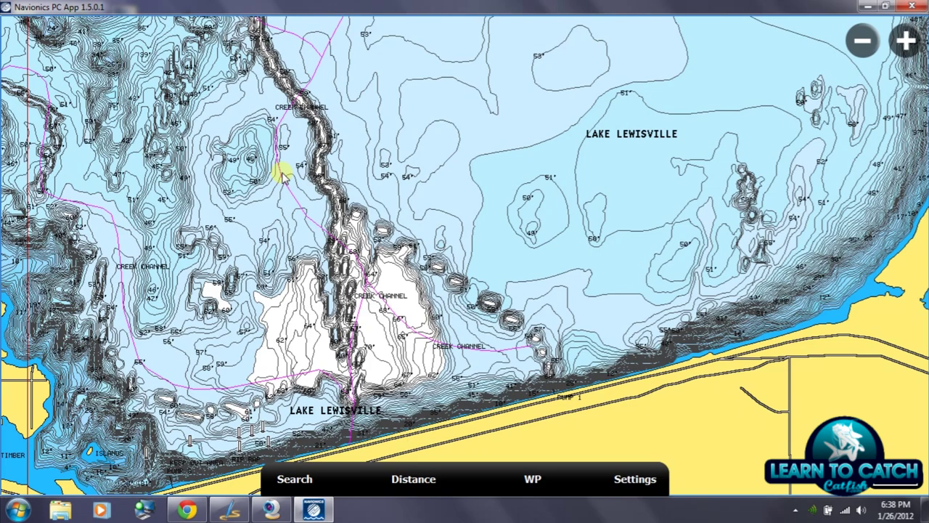
Step: Zoom in on the TREES markers along the creek channel near the 51'–52' soundings
scroll(289, 168, down, 3)
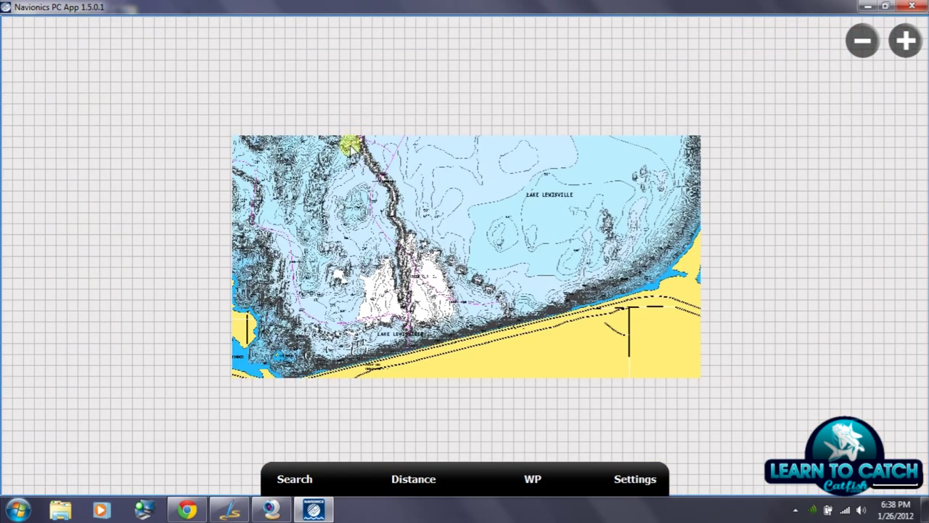
scroll(351, 148, up, 3)
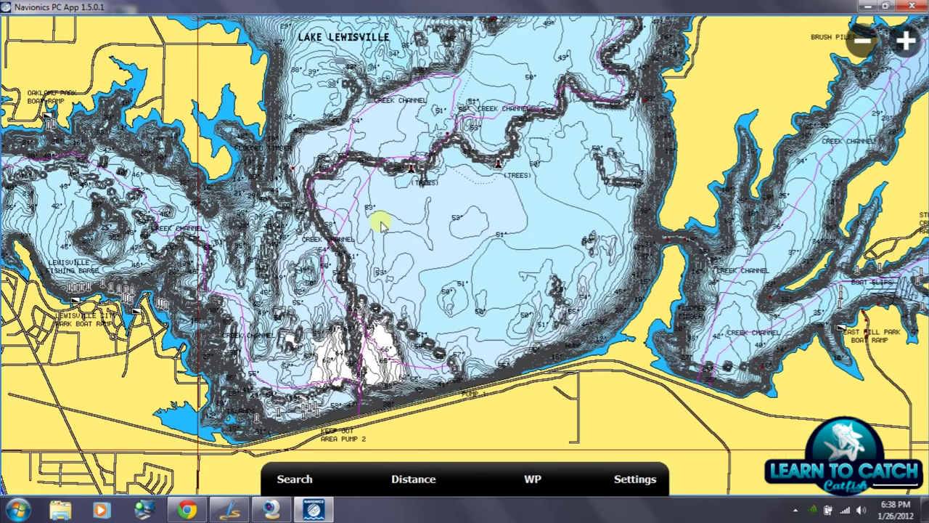
drag(381, 225, 308, 290)
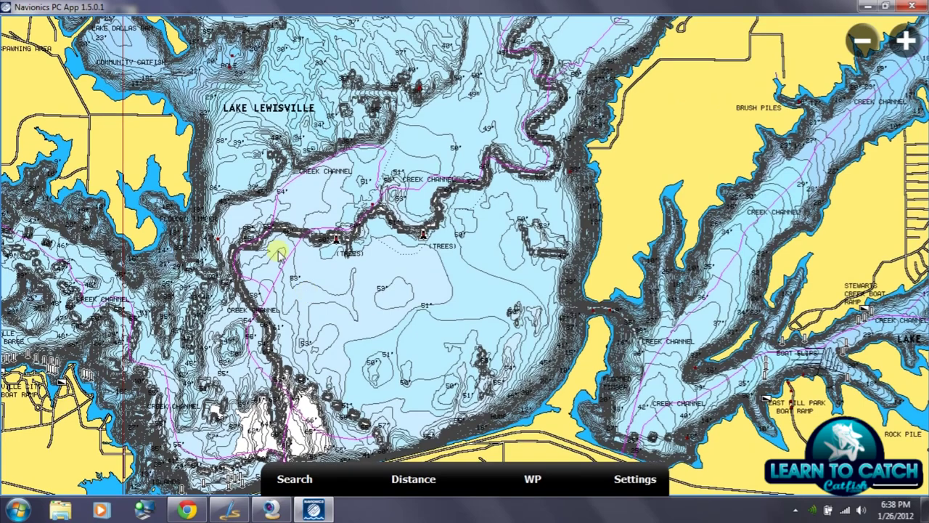
scroll(278, 251, up, 1)
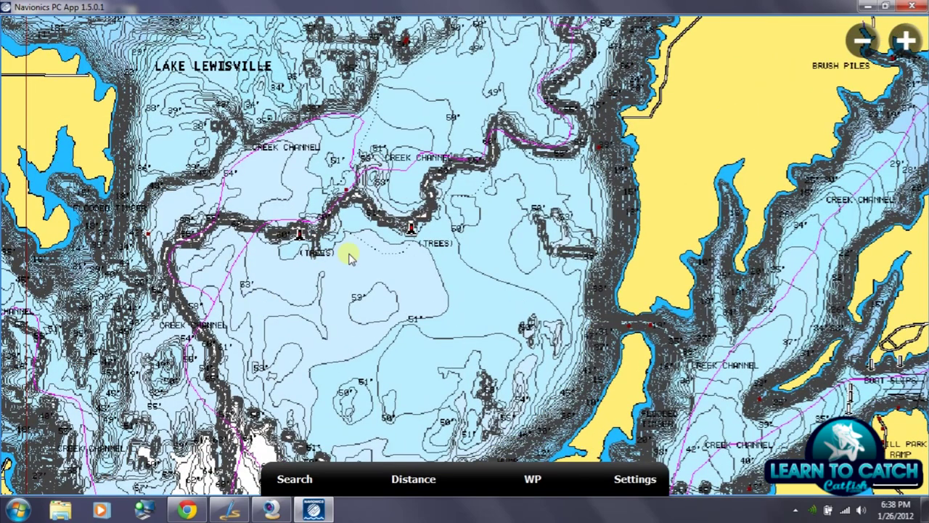
scroll(349, 257, up, 1)
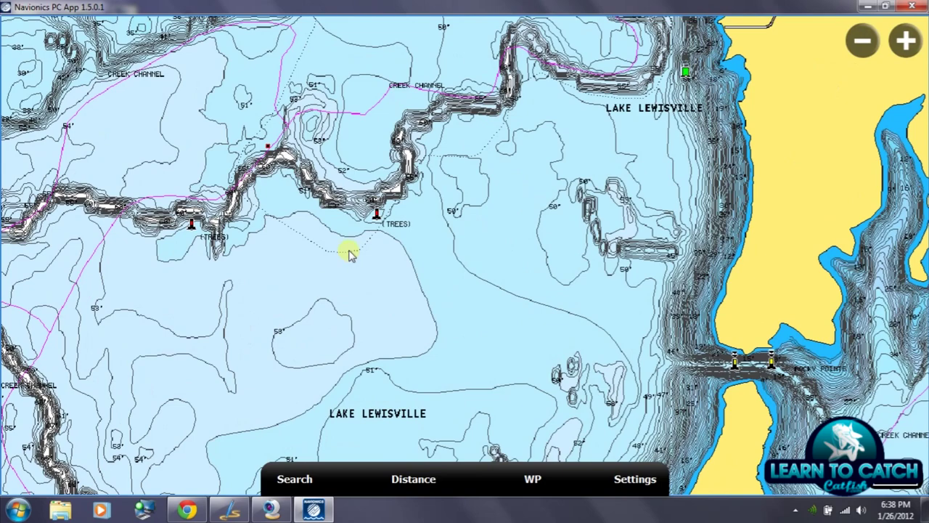
scroll(301, 153, up, 1)
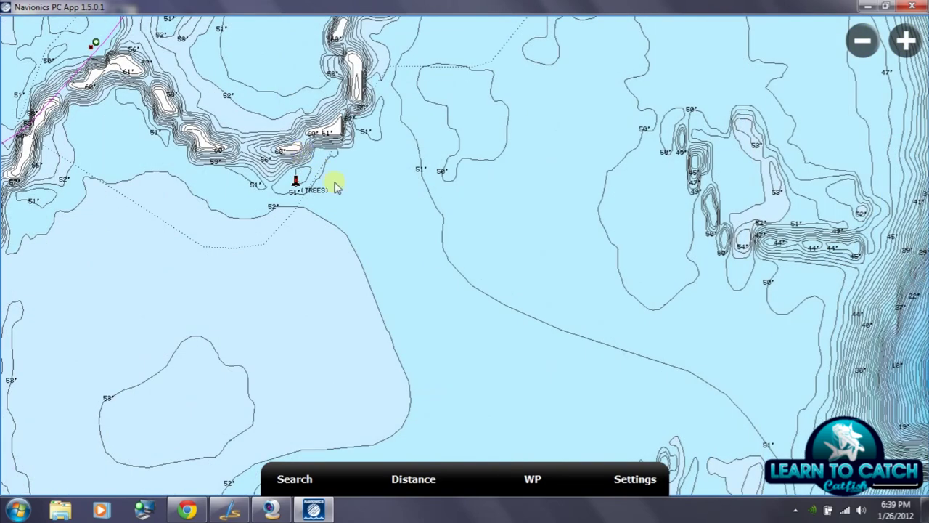
scroll(331, 182, down, 1)
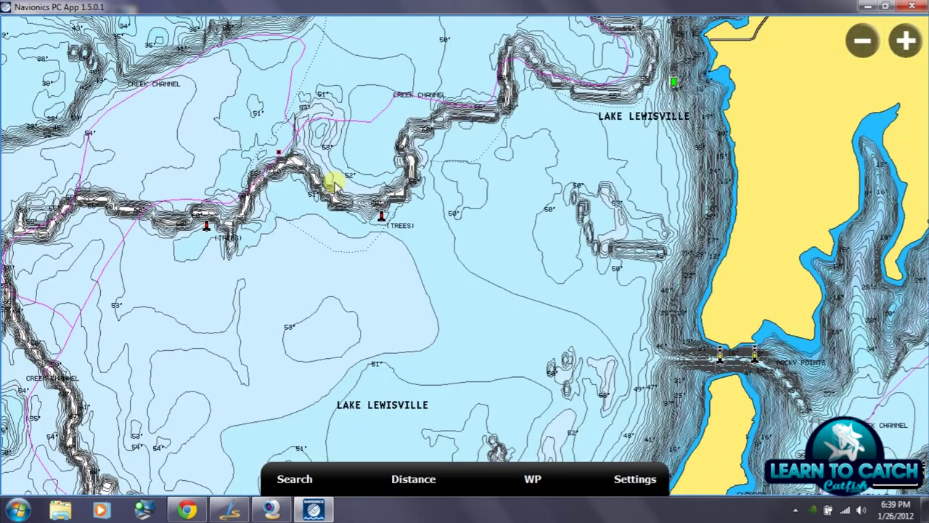
click(206, 225)
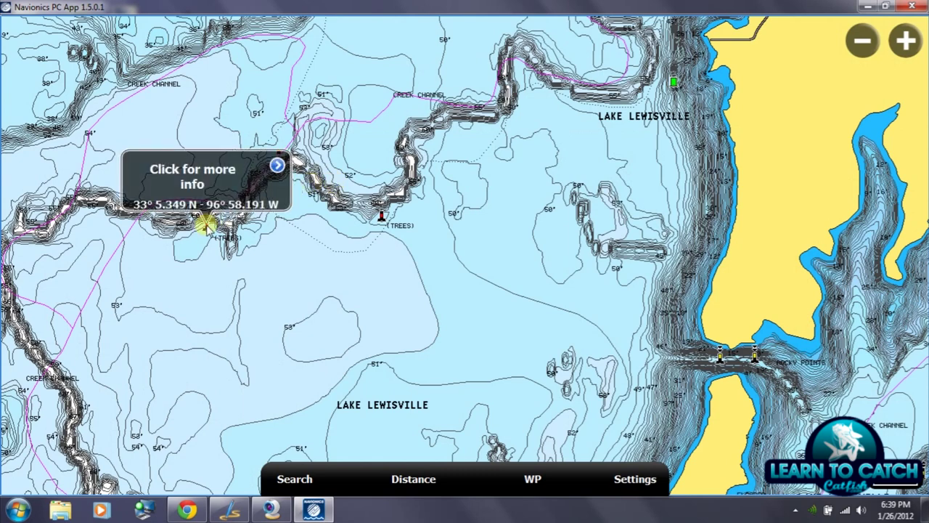
click(278, 168)
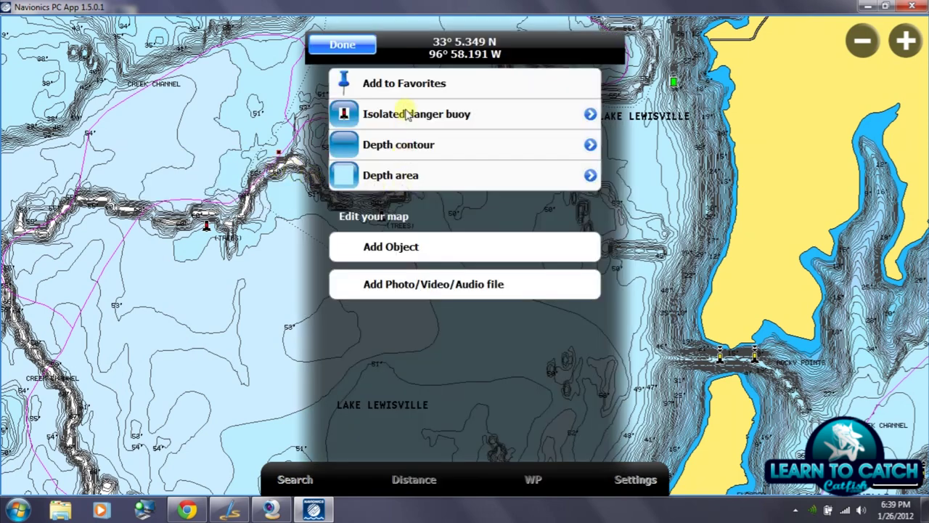
click(589, 115)
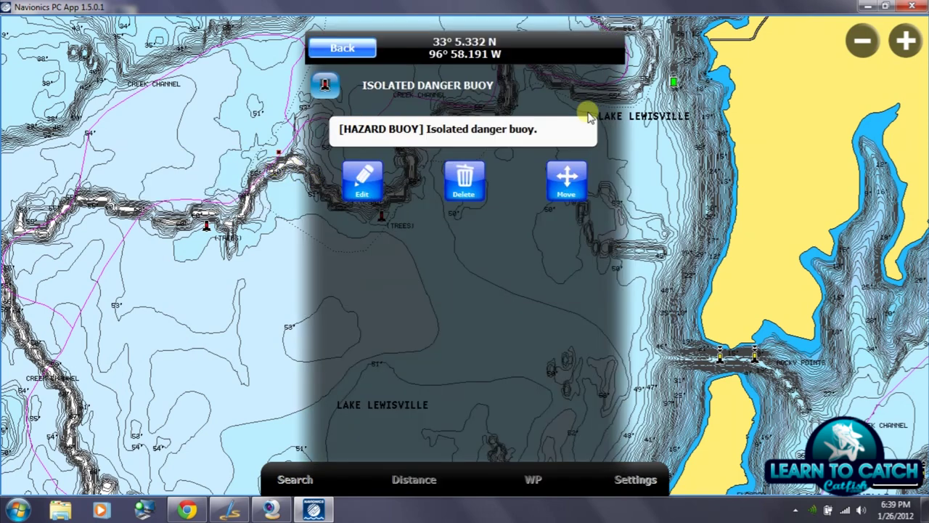
click(352, 51)
click(353, 48)
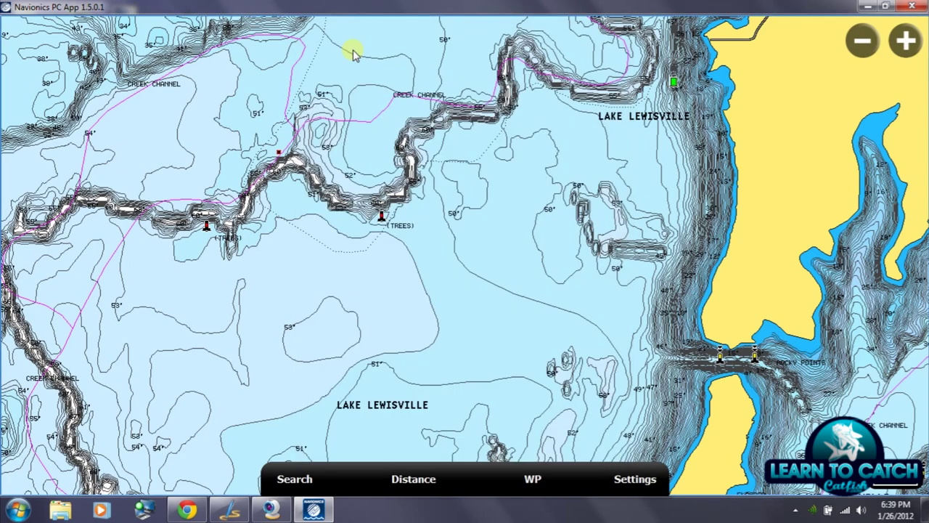
click(279, 153)
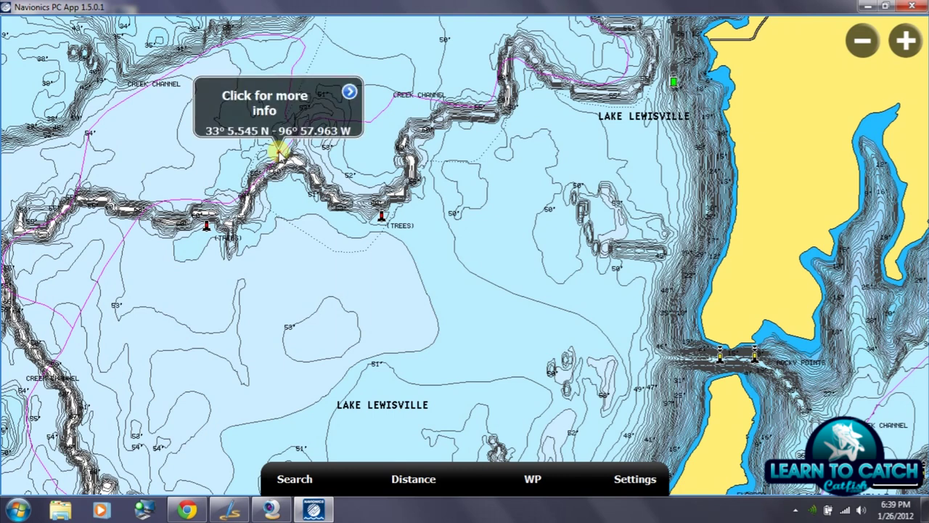
click(343, 90)
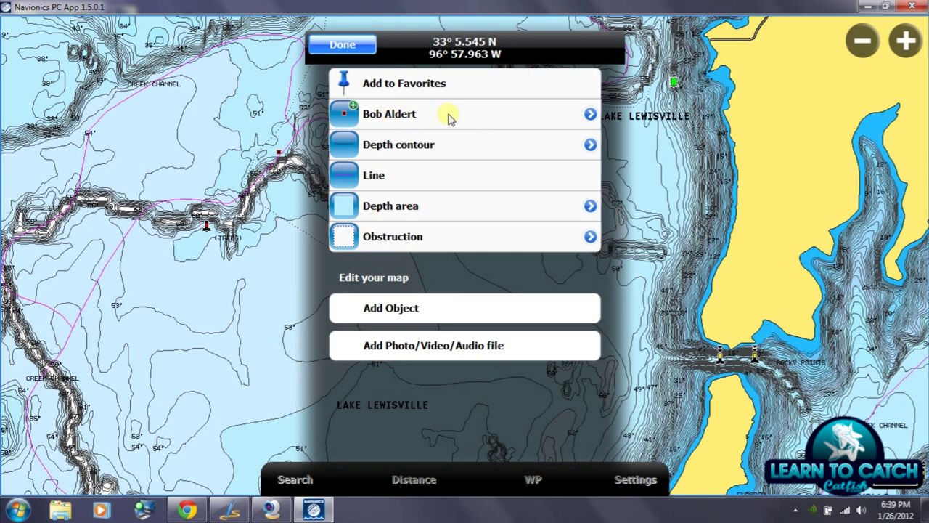
click(591, 115)
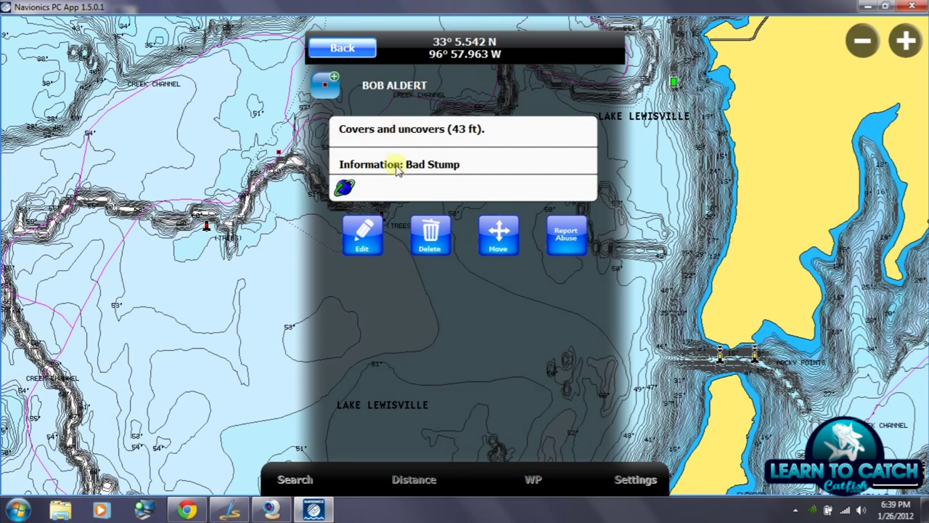
click(325, 50)
click(326, 48)
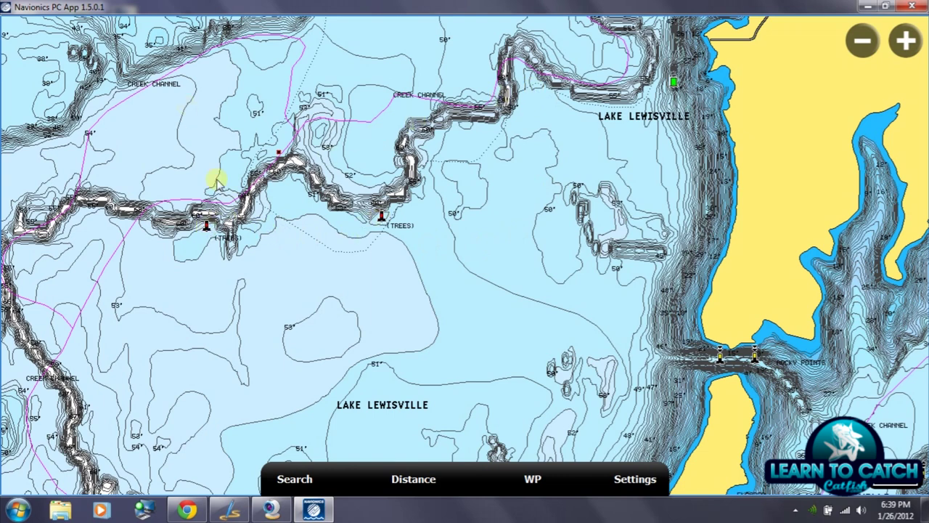
Step: Pan and zoom the chart toward the flagged fishing spots near the dam
scroll(336, 176, down, 1)
scroll(276, 153, up, 1)
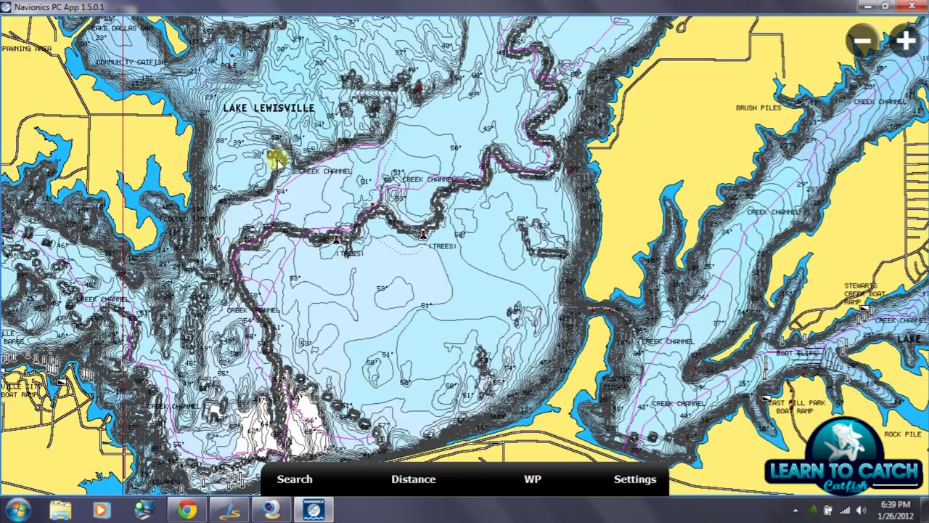
drag(278, 190, 307, 434)
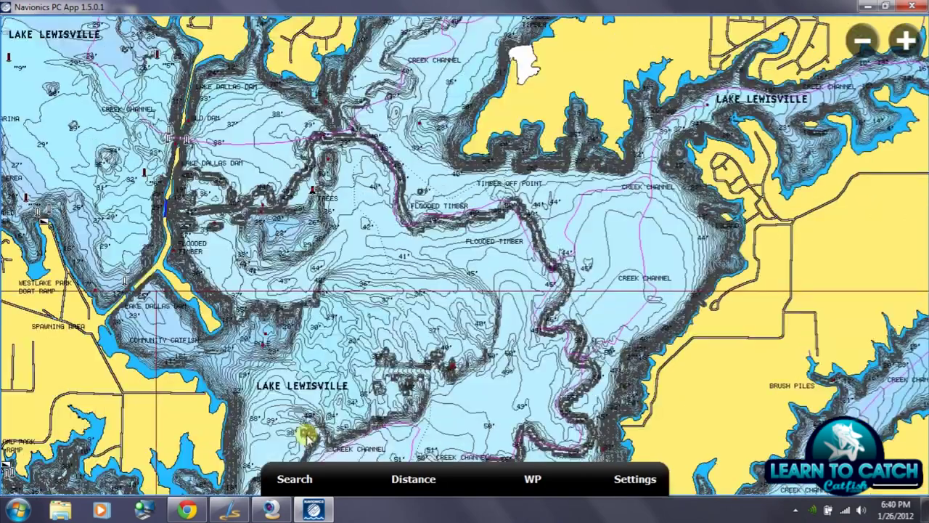
scroll(240, 225, up, 1)
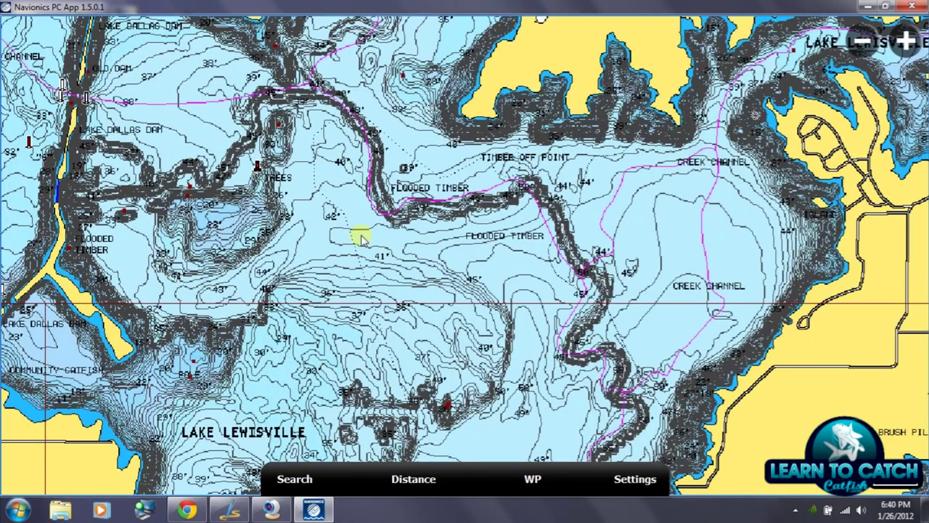
scroll(358, 235, up, 1)
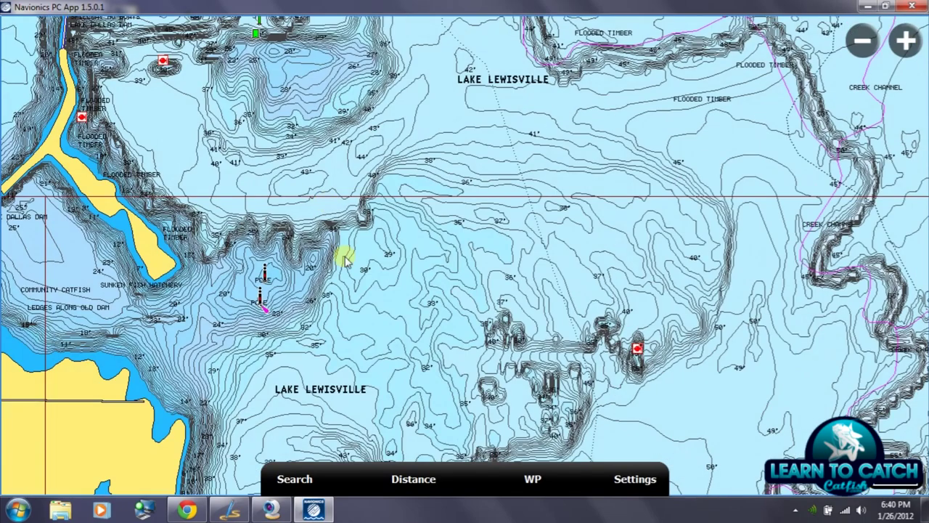
mouse_move(291, 122)
mouse_down()
mouse_move(296, 179)
mouse_move(315, 197)
mouse_up()
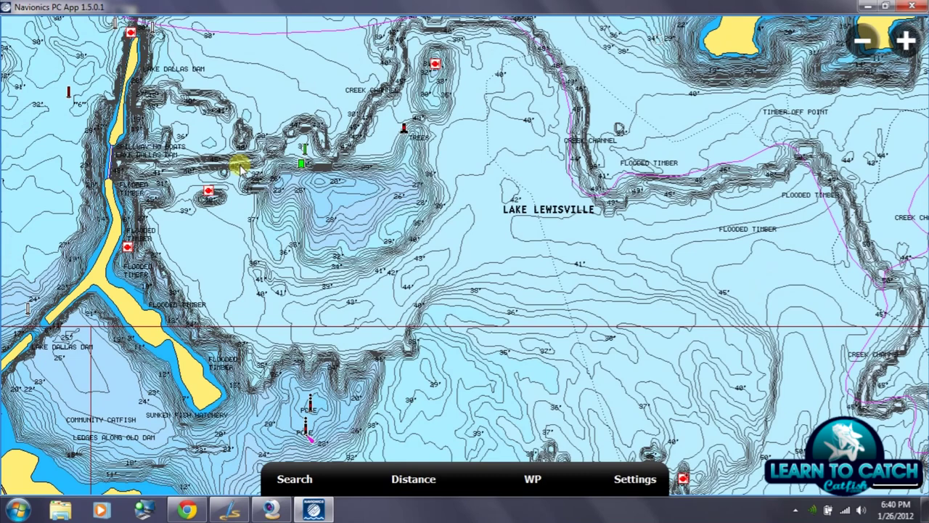
Step: Review the Sandbass and hybrids fishing spot's details, then close the marker info
click(208, 191)
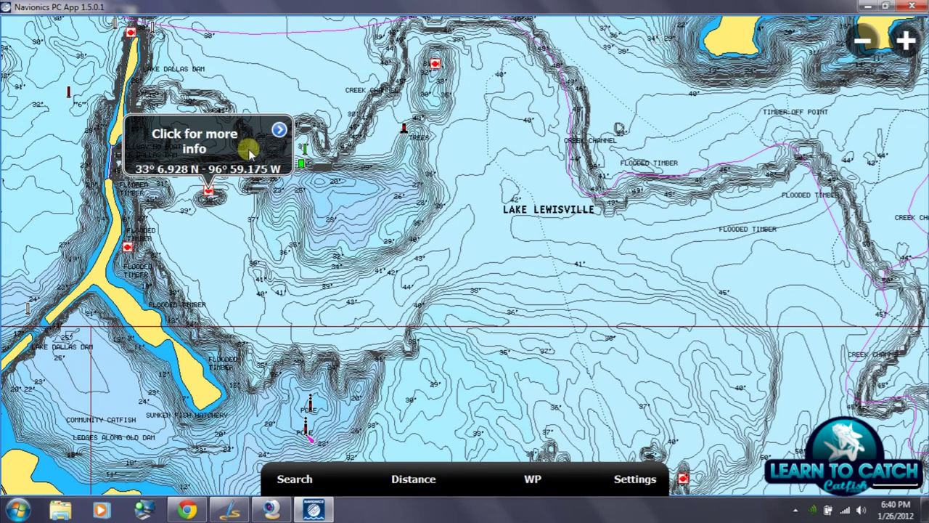
click(279, 129)
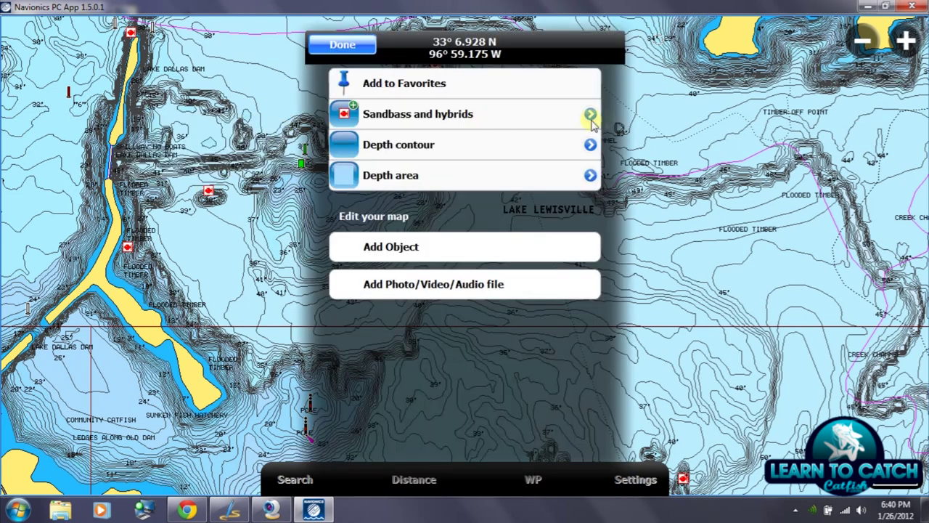
click(591, 114)
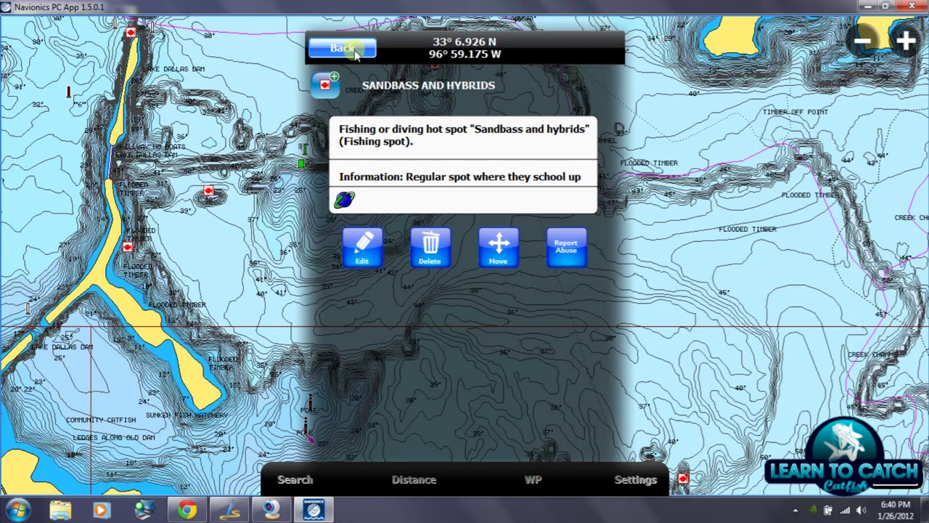
click(348, 50)
click(354, 49)
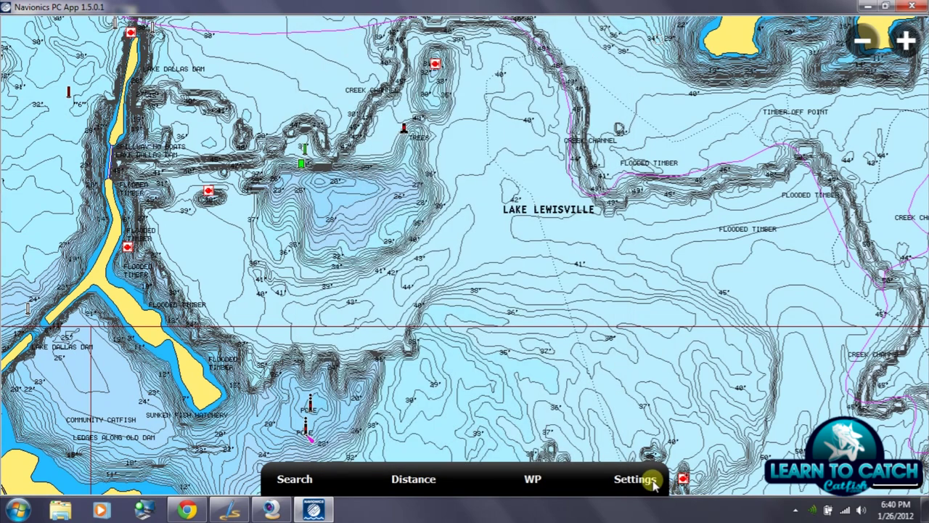
click(649, 481)
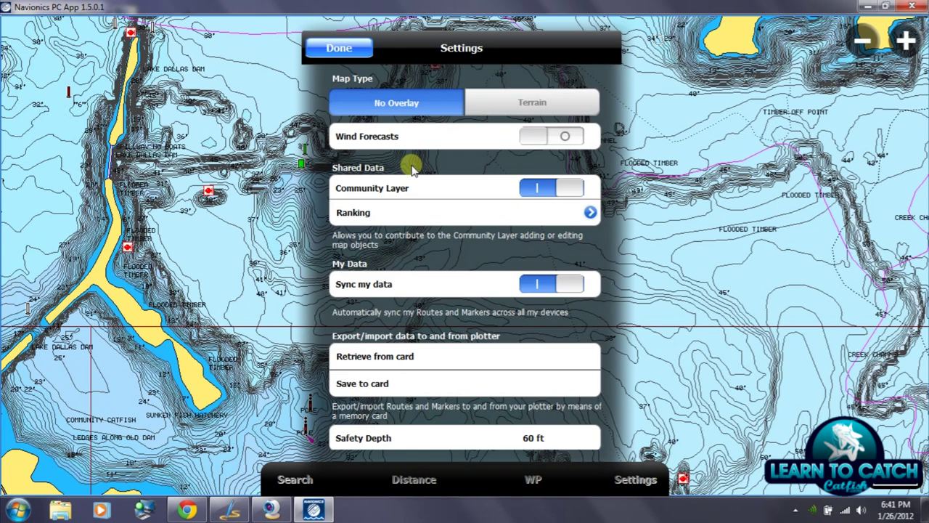
scroll(411, 168, down, 1)
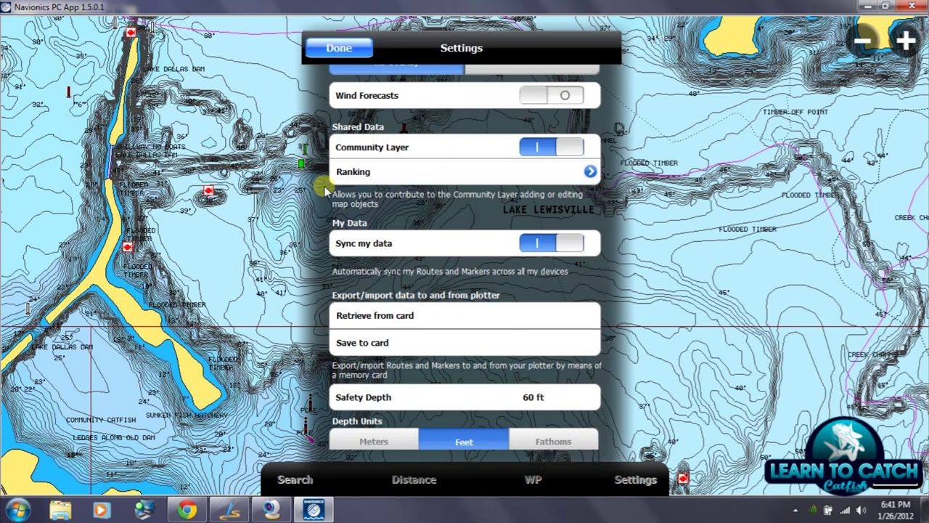
scroll(423, 214, up, 1)
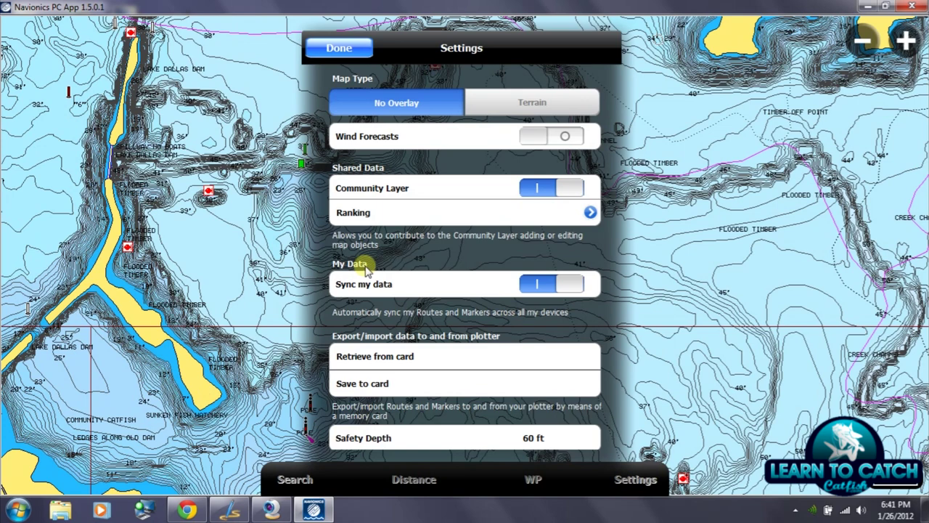
scroll(366, 270, down, 3)
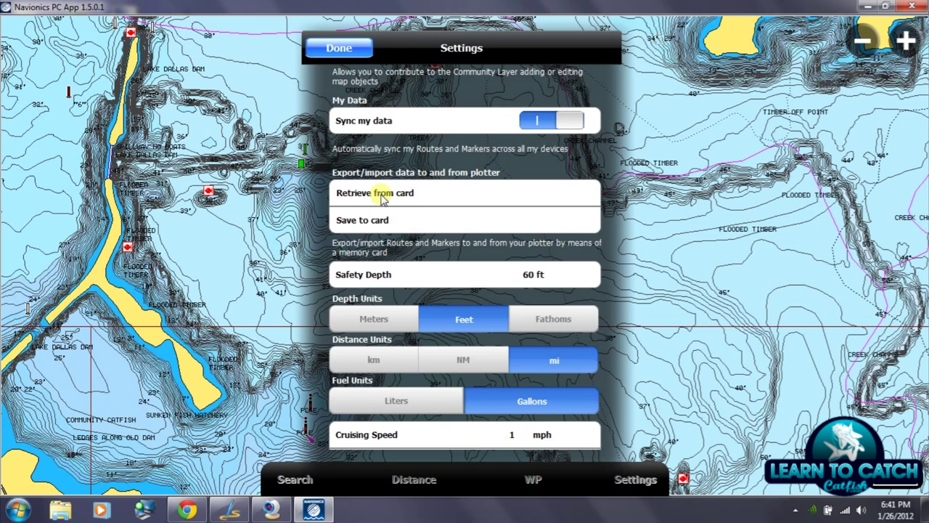
scroll(382, 198, down, 4)
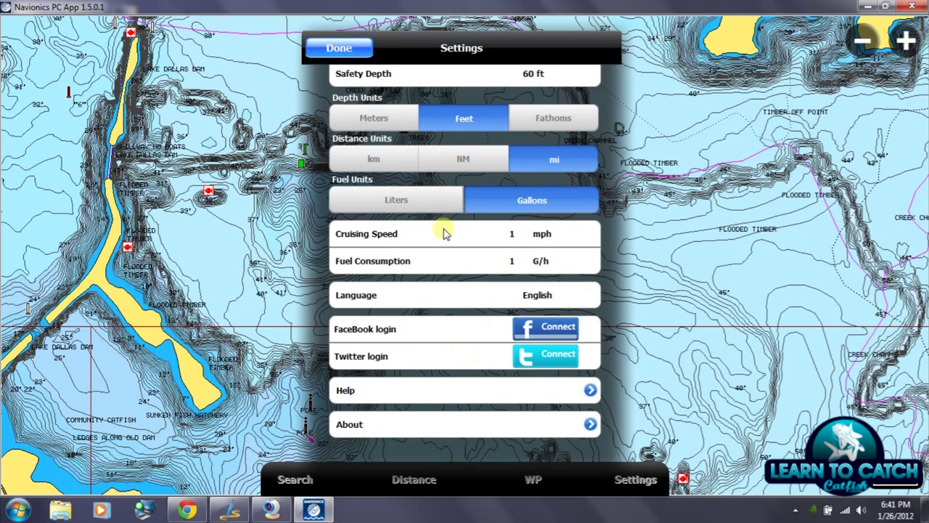
click(341, 49)
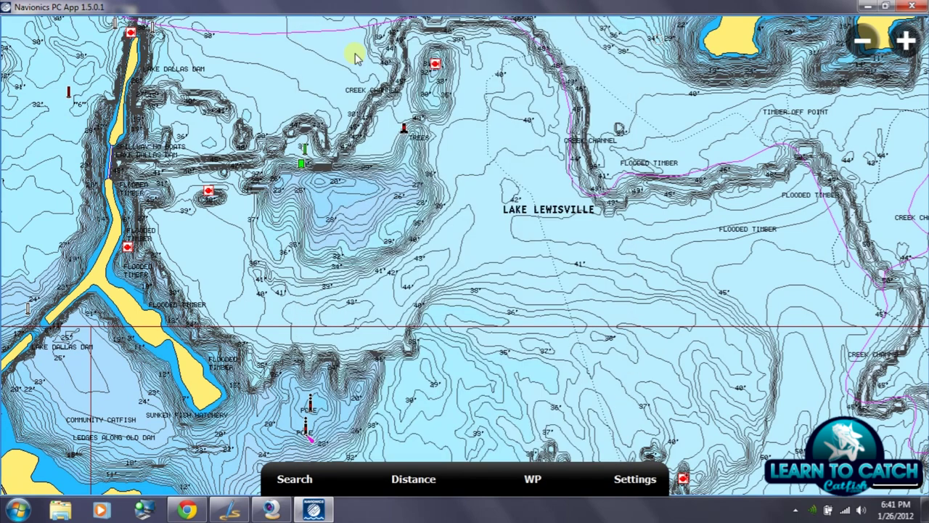
Step: Measure a 2.8 mi, 69° line from the southwestern shoreline to the far eastern shore
click(396, 479)
drag(434, 247, 304, 128)
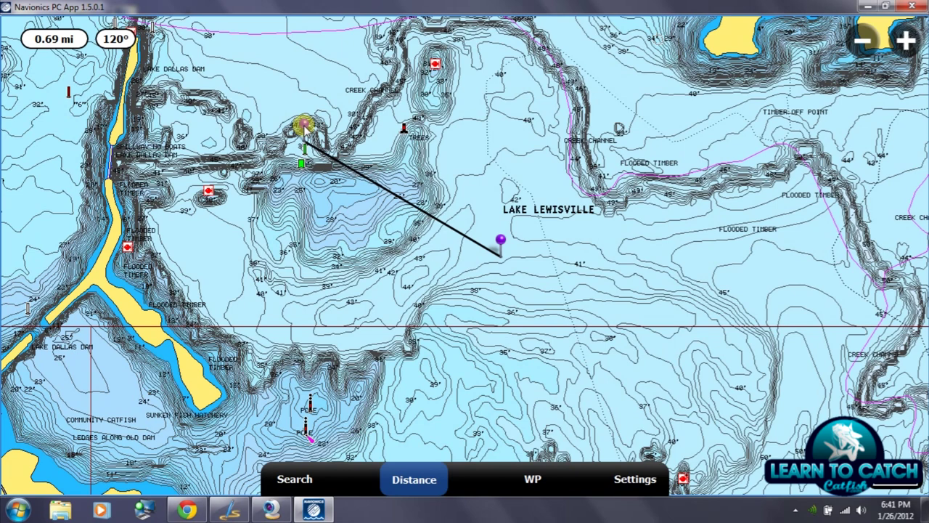
drag(303, 127, 234, 392)
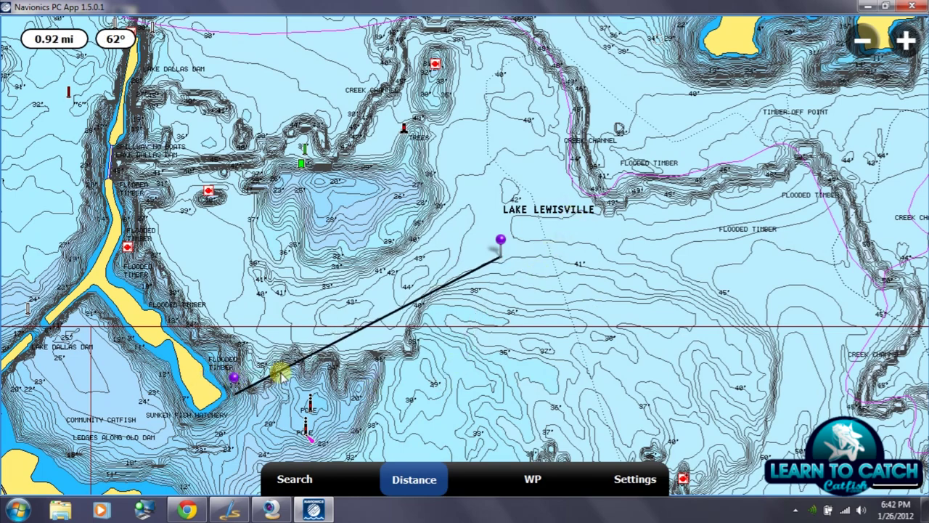
scroll(534, 328, down, 2)
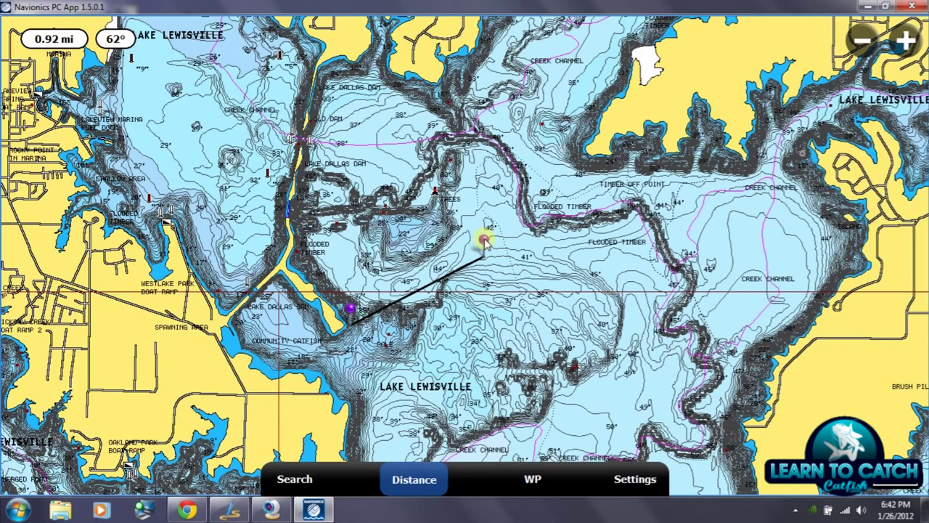
drag(484, 243, 780, 150)
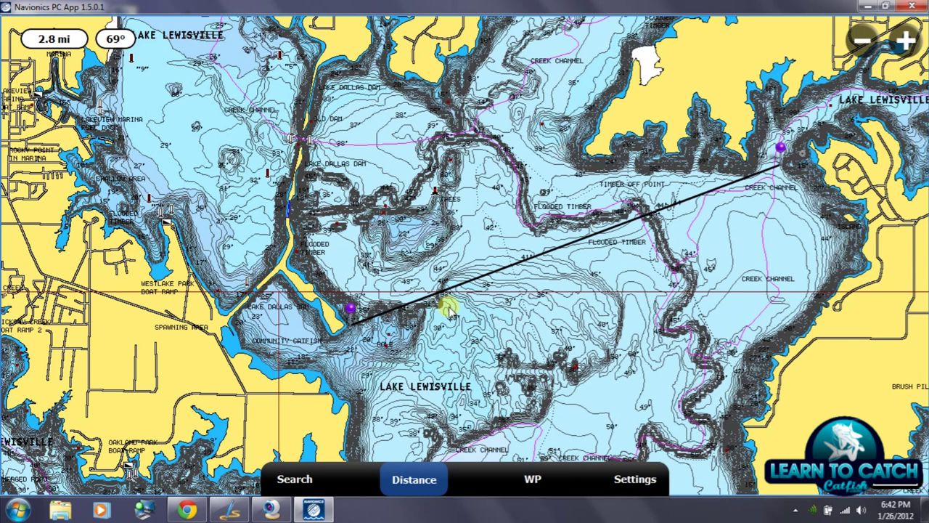
Step: Turn off Distance to remove the line, and open then close the search panel
click(410, 480)
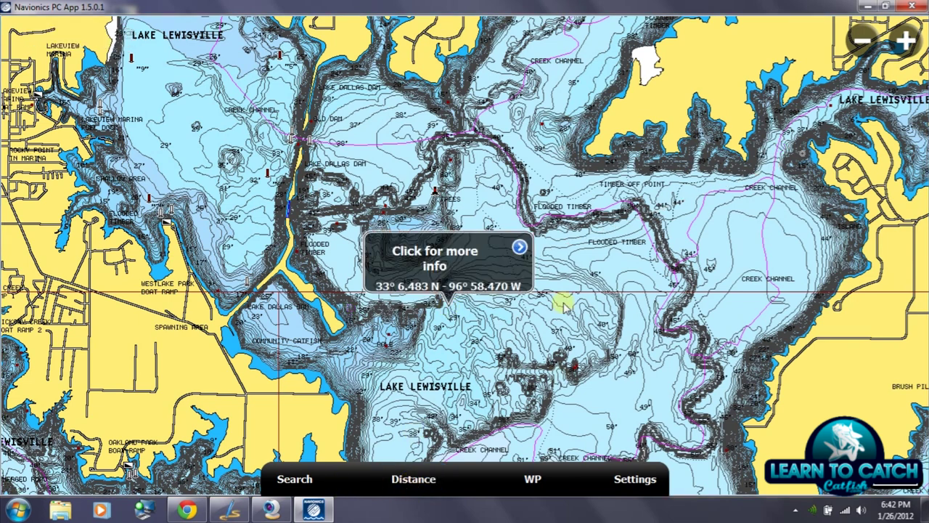
click(300, 479)
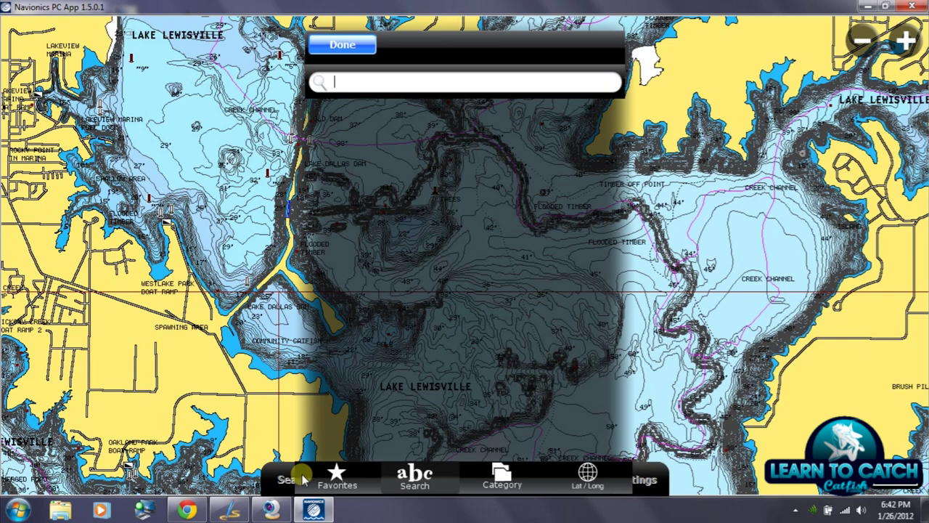
click(343, 49)
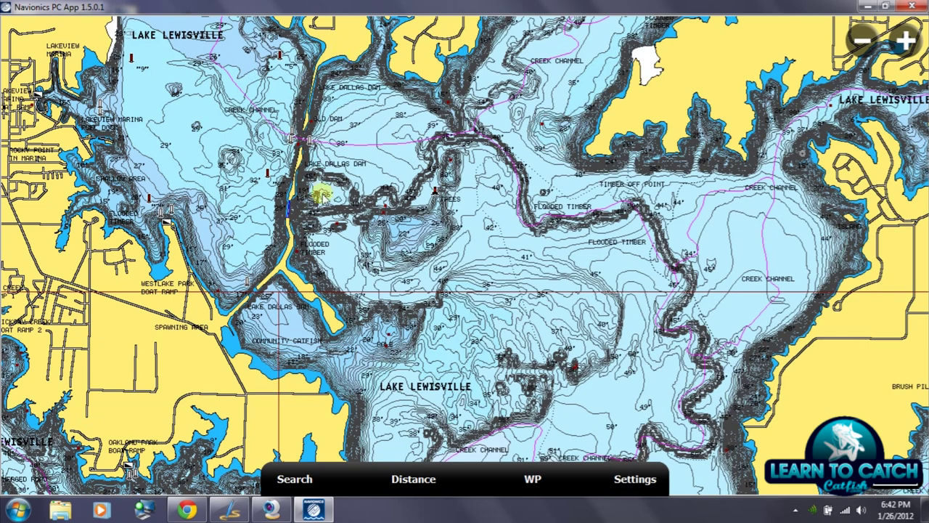
Step: Zoom out over Lake Lewisville and bring ArcSoft WebCam Companion's capture window to the front
click(368, 209)
scroll(368, 210, down, 2)
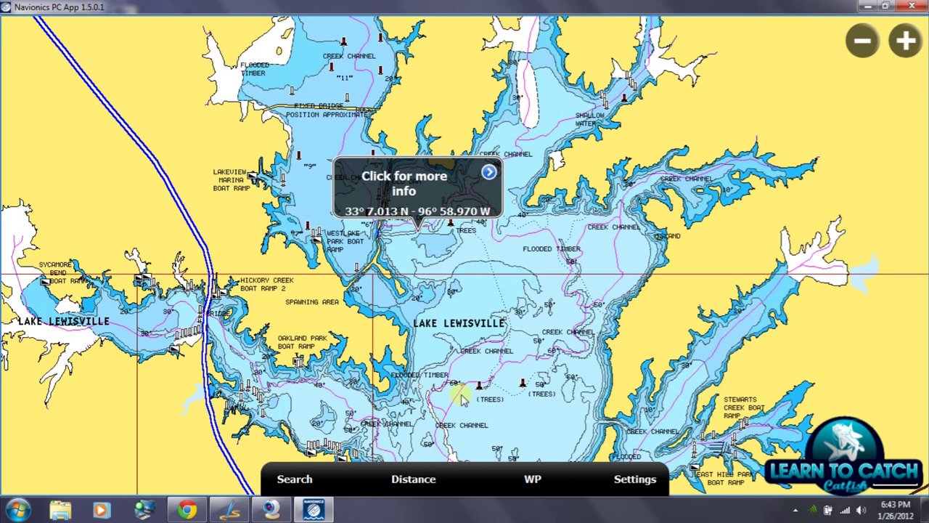
click(271, 511)
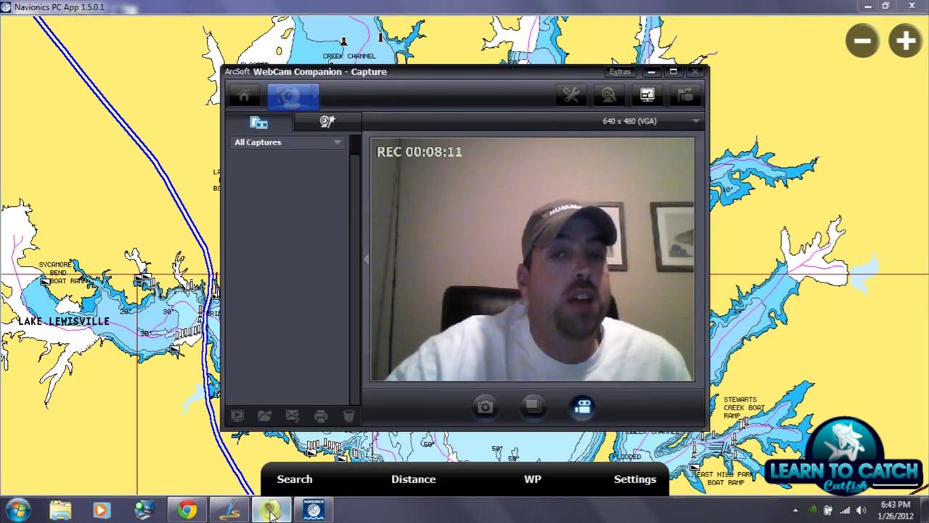